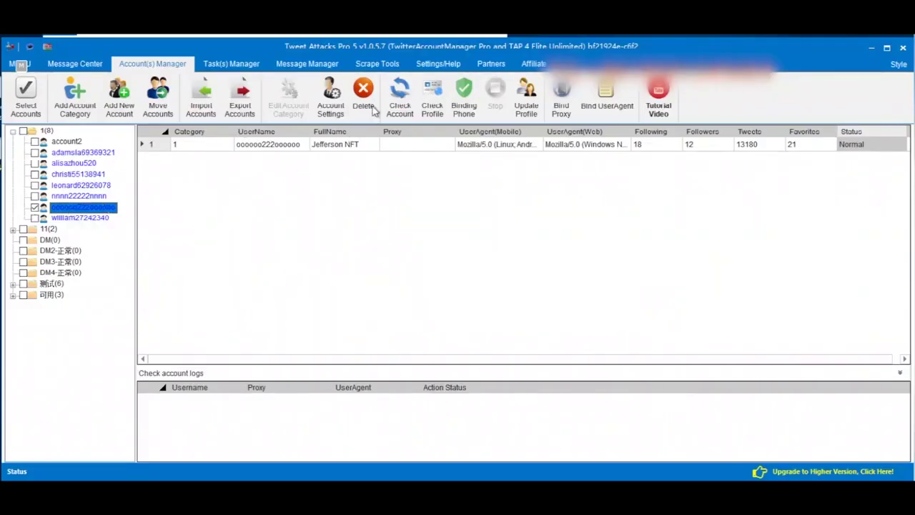
# Run the account check on the selected account with 4 threads and the Mobile (exclude Favorite) method, then repeat the check
pyautogui.click(400, 100)
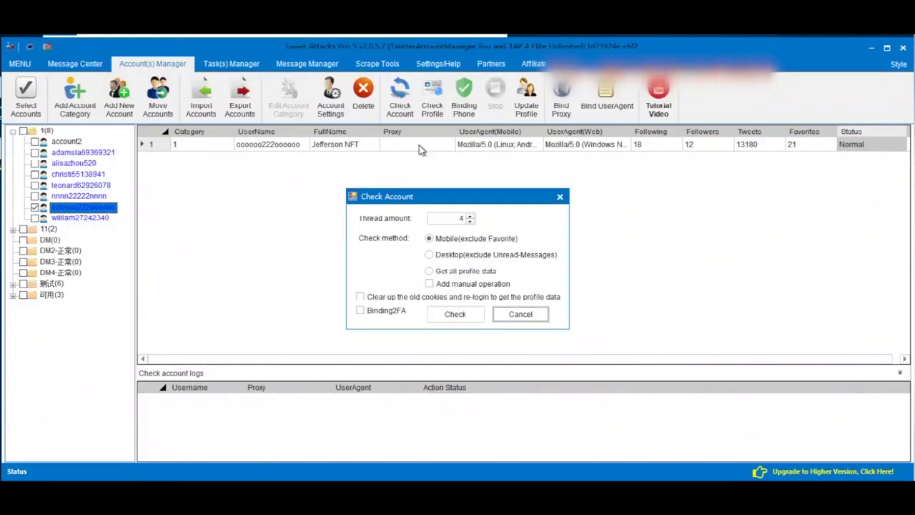
pyautogui.click(454, 313)
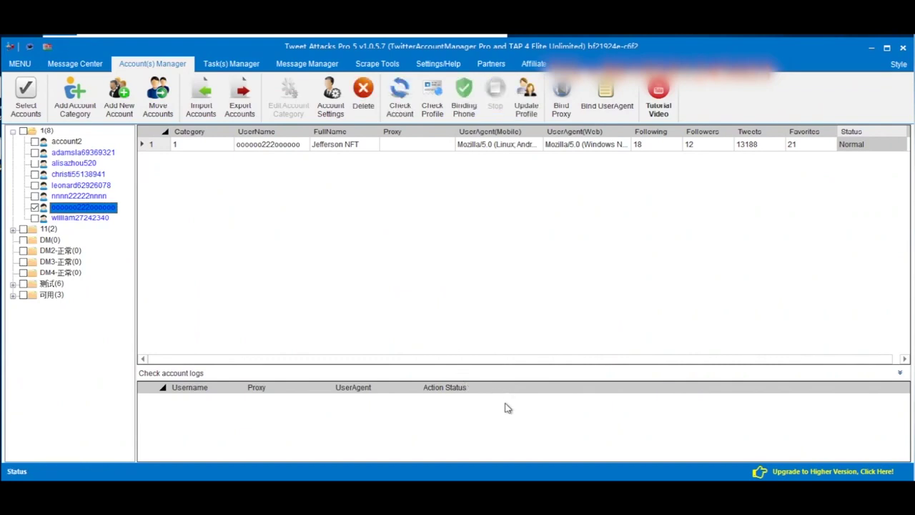
pyautogui.click(401, 100)
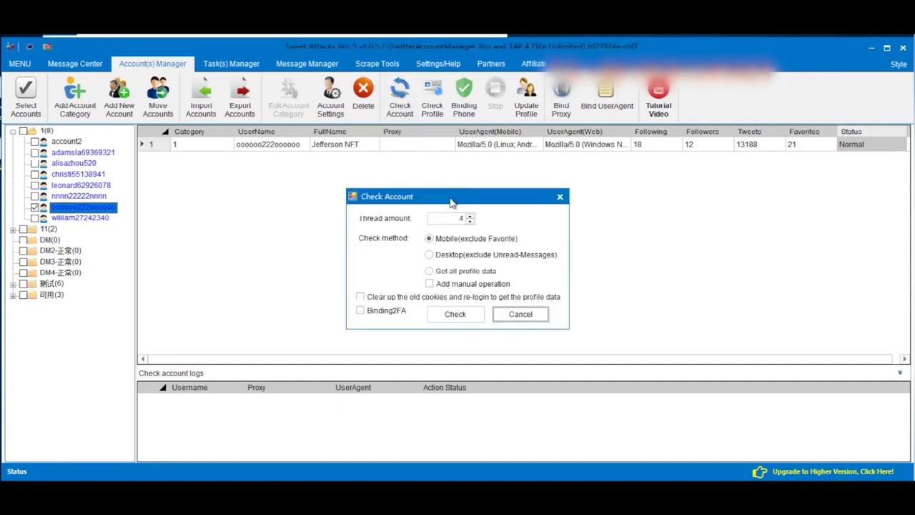
pyautogui.click(466, 319)
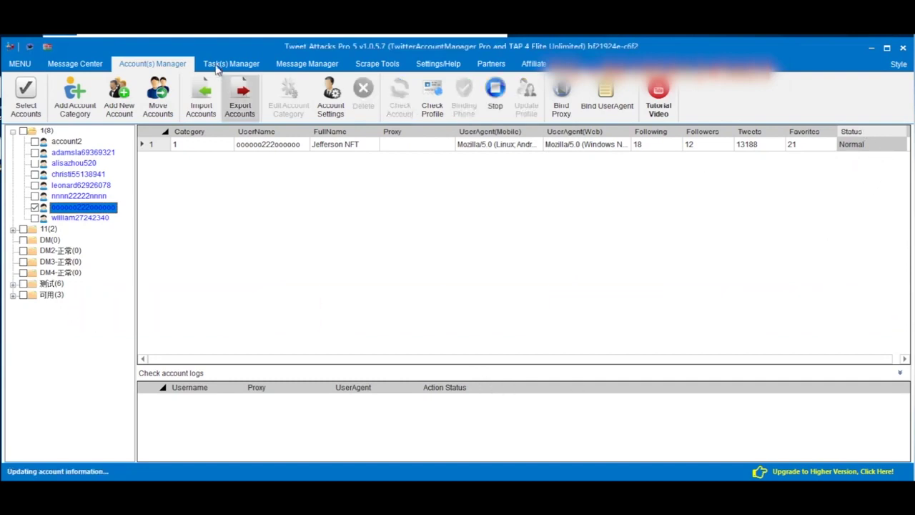
# Create a new task named like+retweet+comment+follow in the task manager
pyautogui.click(219, 65)
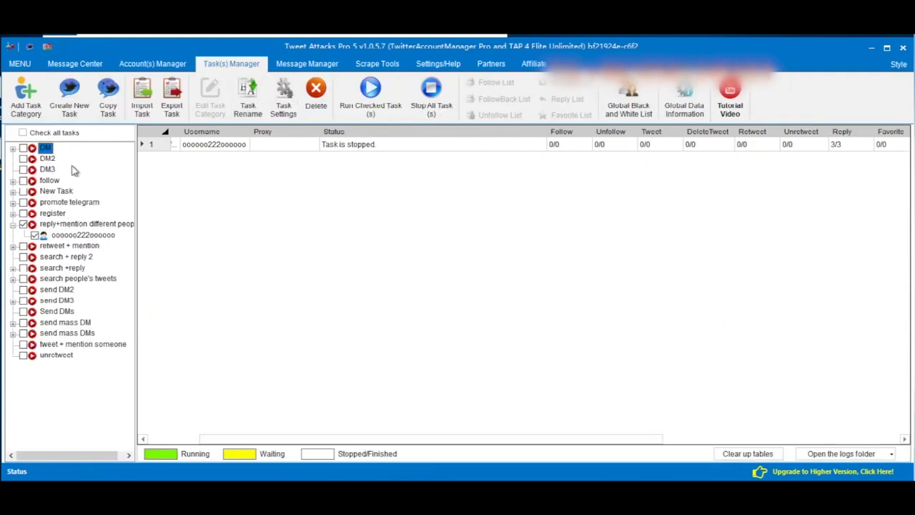
pyautogui.click(68, 108)
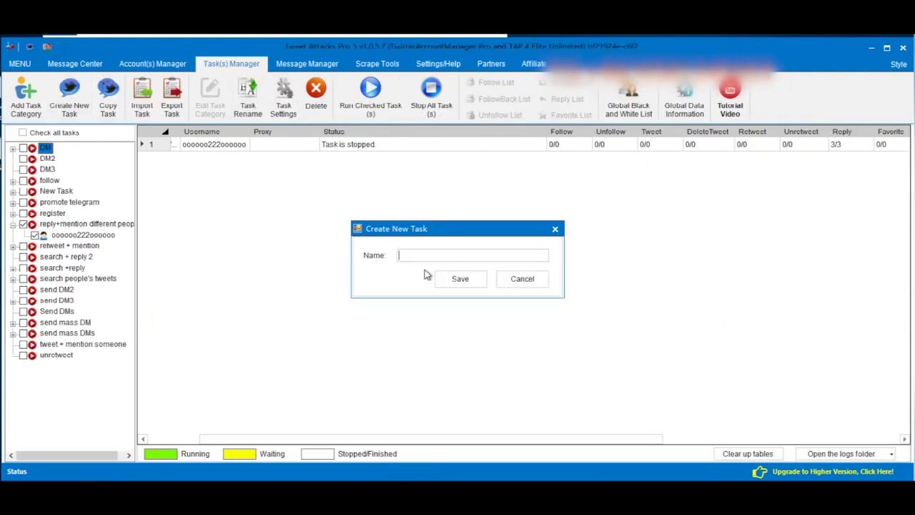
pyautogui.write('like+retweet+comment+follow')
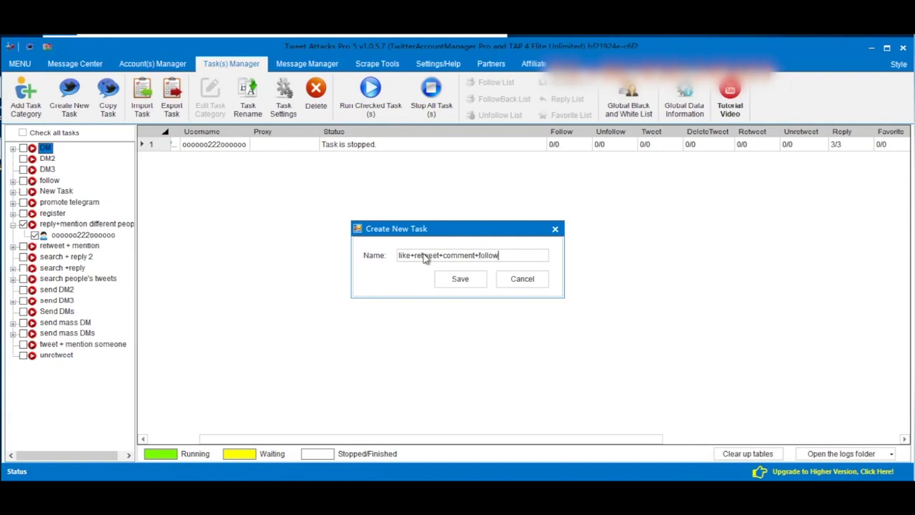
pyautogui.click(458, 279)
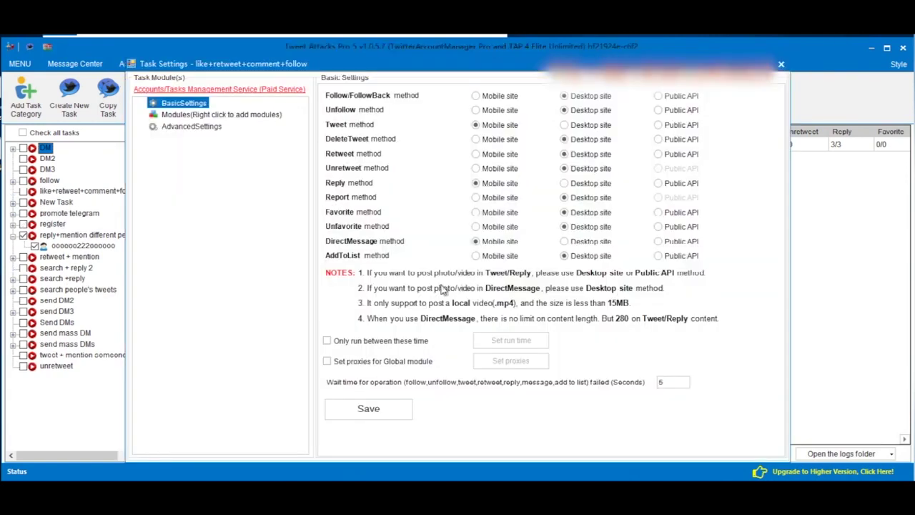
# Add an AccountRunThread module to the like+retweet+comment+follow task
pyautogui.click(179, 116)
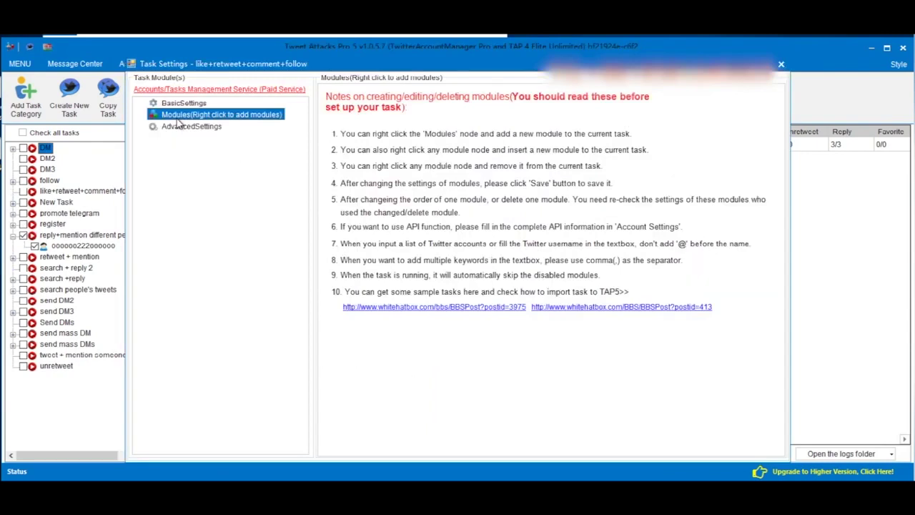
pyautogui.rightClick(222, 116)
pyautogui.moveTo(306, 125)
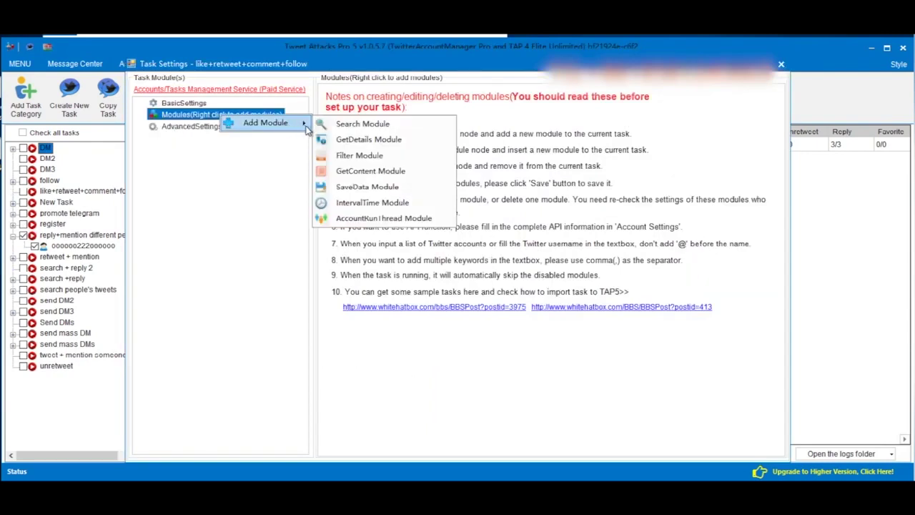
pyautogui.click(351, 220)
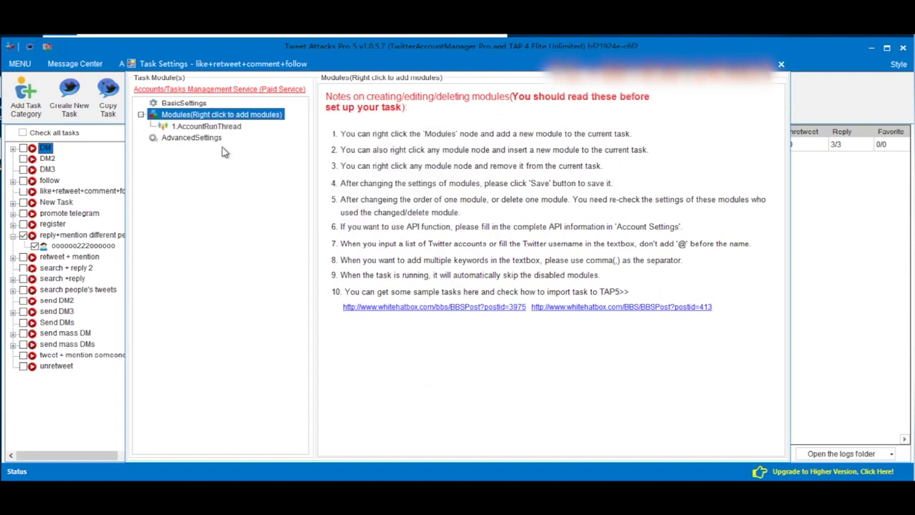
# Choose account oooooo222oooooo in category 1 as the account the AccountRunThread module runs, and save the module settings
pyautogui.click(208, 127)
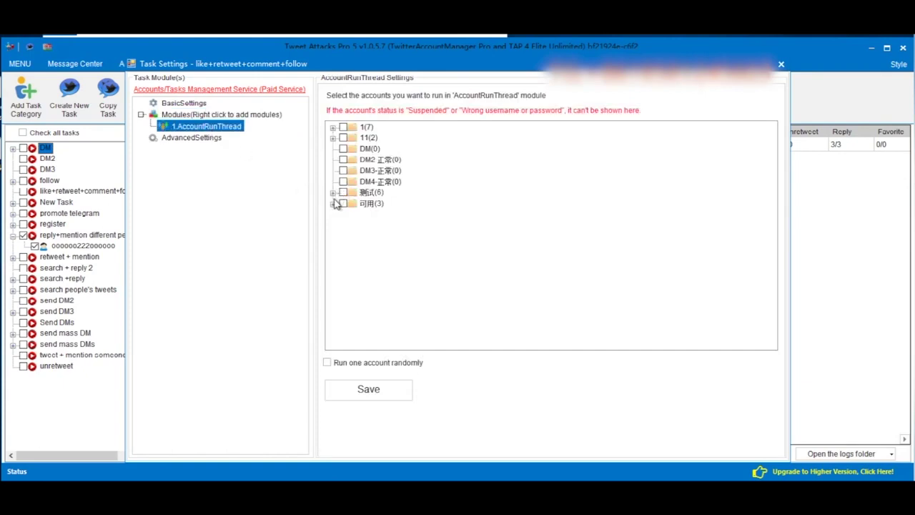
pyautogui.click(333, 137)
pyautogui.click(333, 137)
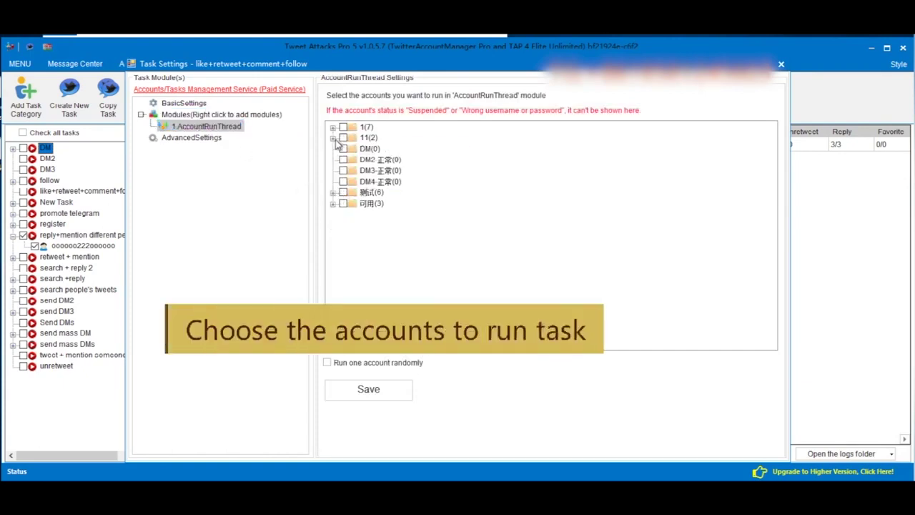
pyautogui.click(333, 127)
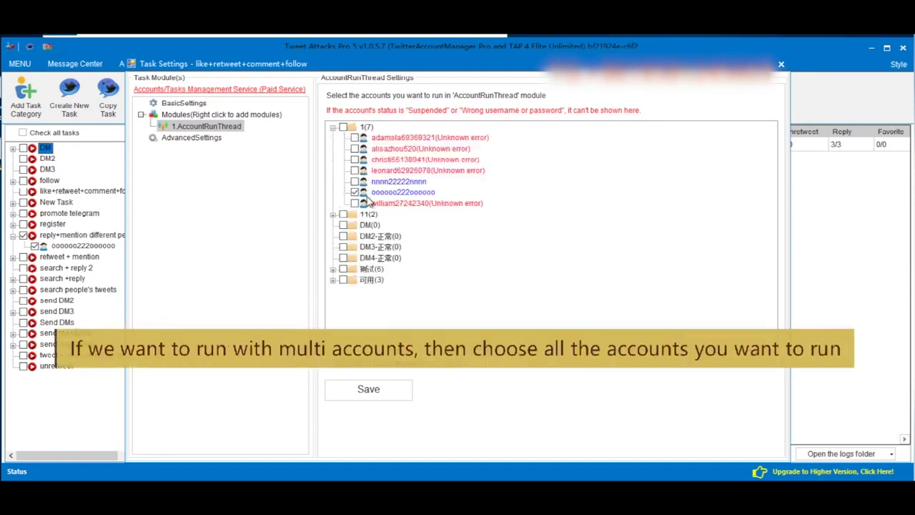
pyautogui.click(373, 390)
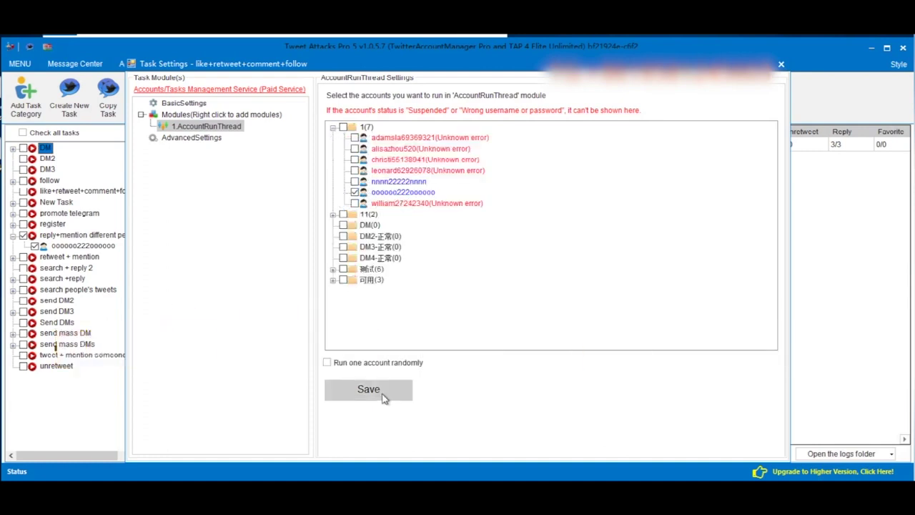
# Also select nnnn22222nnnn, the second account in category 11 and the first two accounts in category 可用, and save the module
pyautogui.click(355, 182)
pyautogui.click(333, 214)
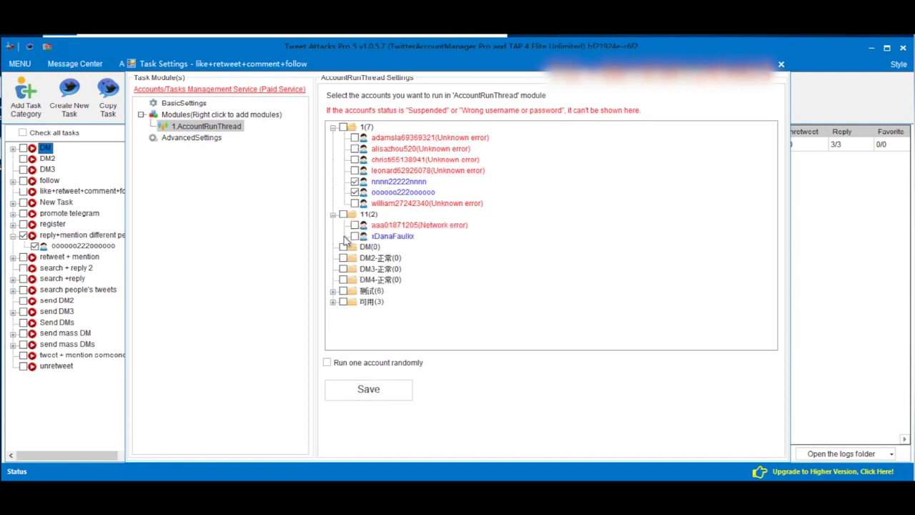
pyautogui.click(354, 236)
pyautogui.click(343, 258)
pyautogui.click(333, 302)
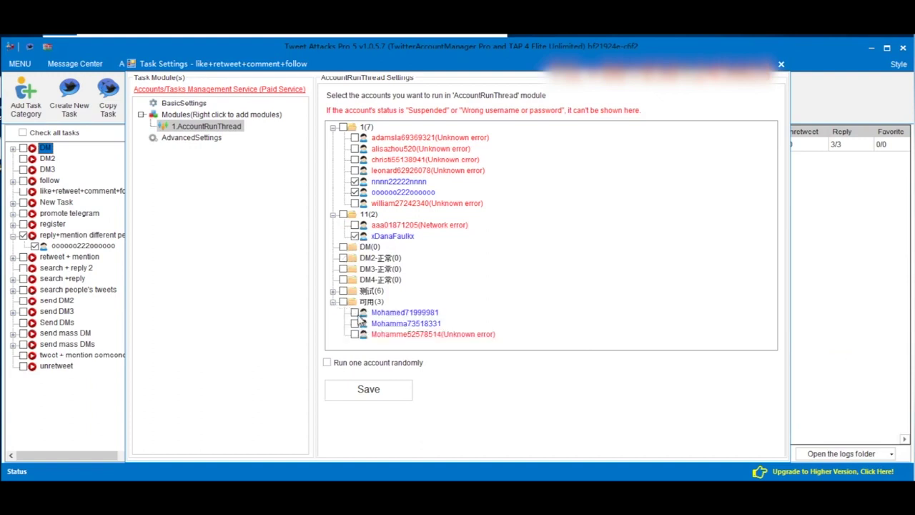
pyautogui.click(355, 312)
pyautogui.click(355, 323)
pyautogui.click(386, 395)
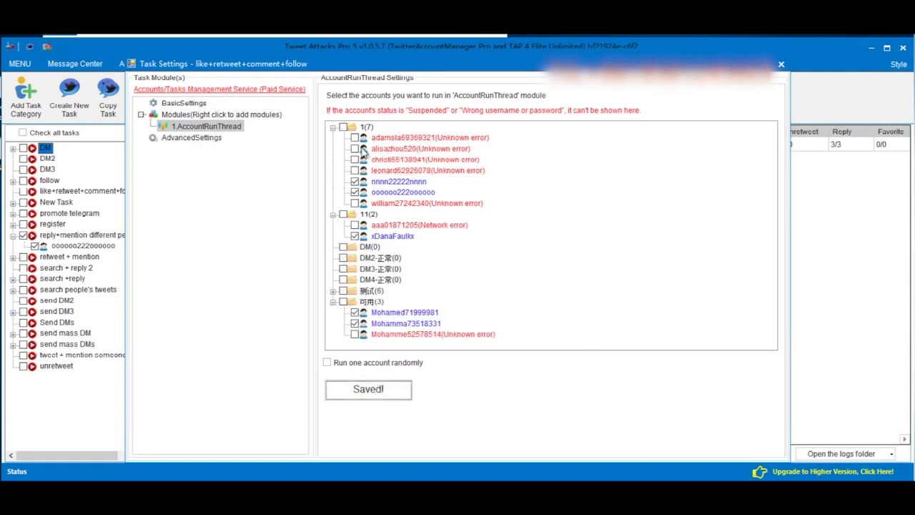
# Deselect the additional accounts so that only oooooo222oooooo runs, and save the AccountRunThread settings
pyautogui.click(355, 323)
pyautogui.click(354, 312)
pyautogui.click(355, 236)
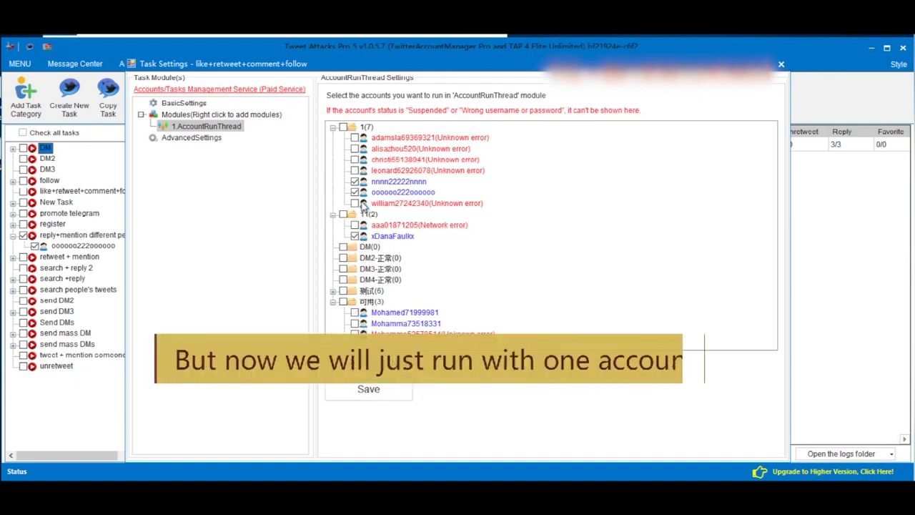
pyautogui.click(354, 181)
pyautogui.click(373, 393)
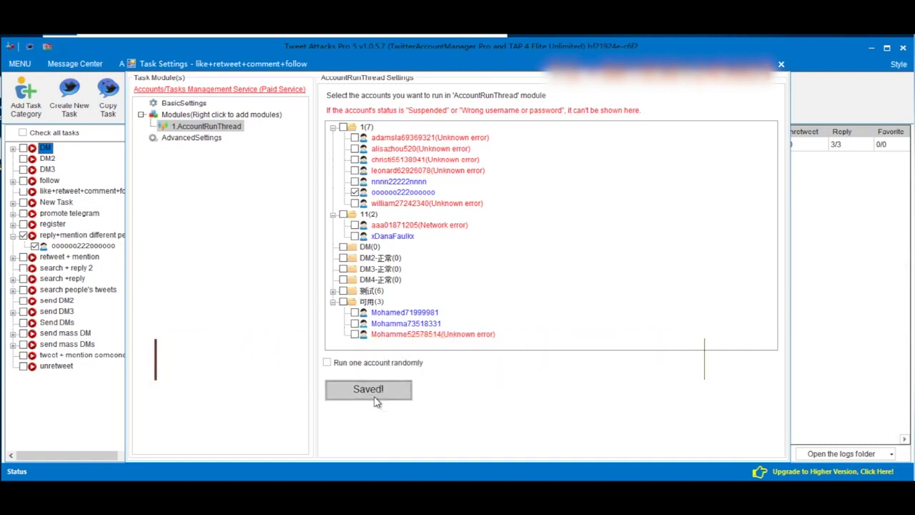
# Add a Search module beneath the AccountRunThread module and open its settings
pyautogui.rightClick(225, 131)
pyautogui.moveTo(303, 139)
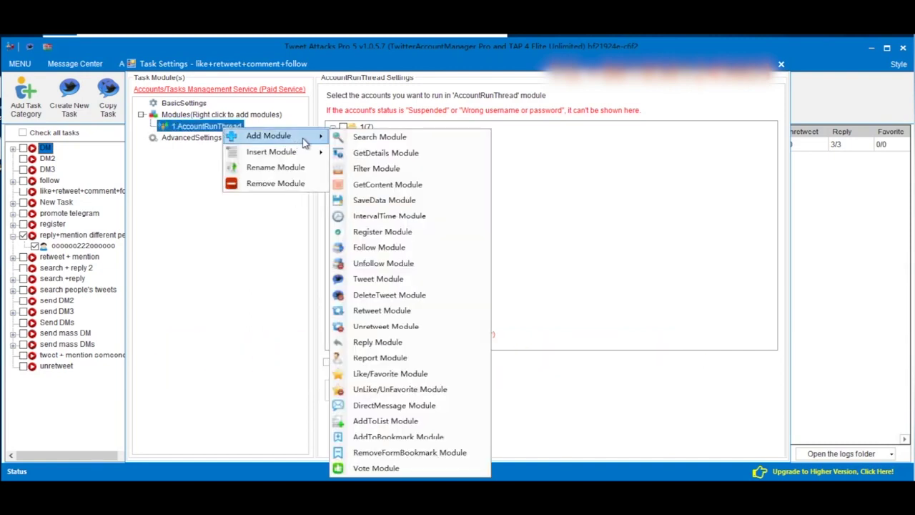
pyautogui.click(379, 140)
pyautogui.click(197, 138)
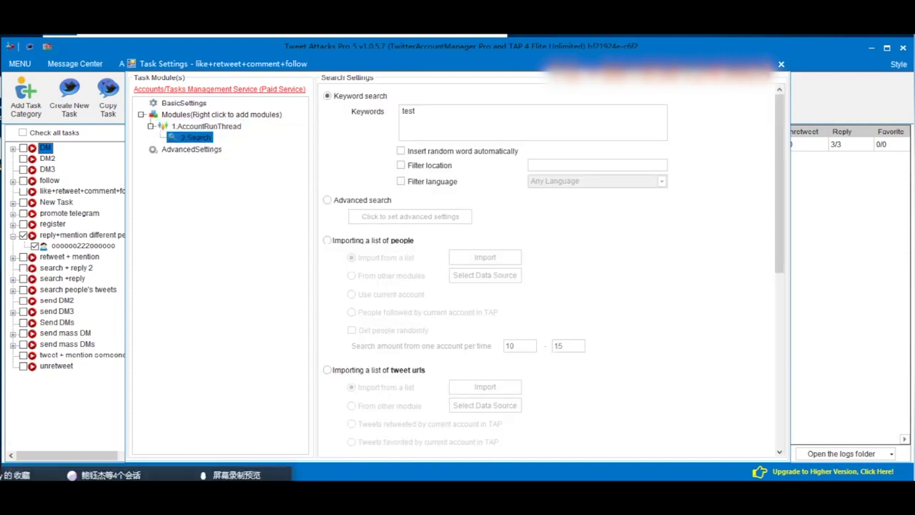
# Switch to the browser window showing Twitter and search for "giveaway"
pyautogui.hotkey('alt', 'Tab')
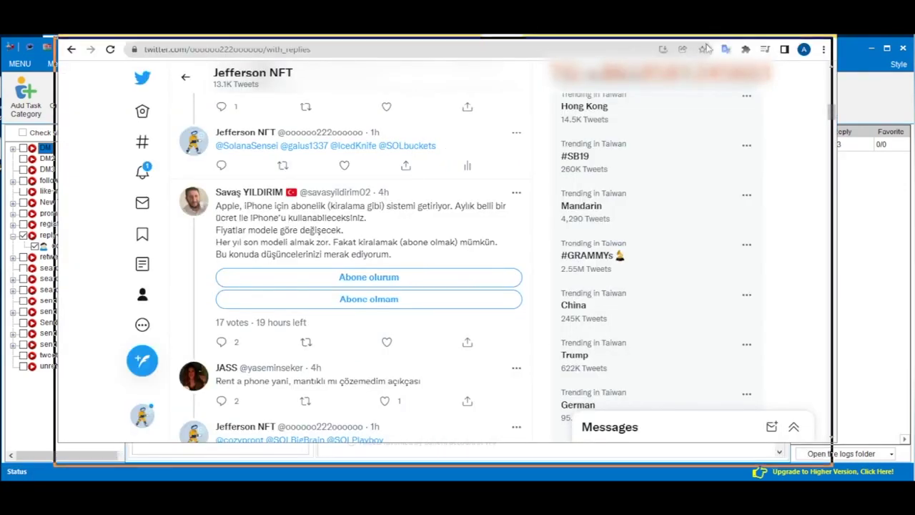
pyautogui.moveTo(709, 38); pyautogui.dragTo(708, 48)
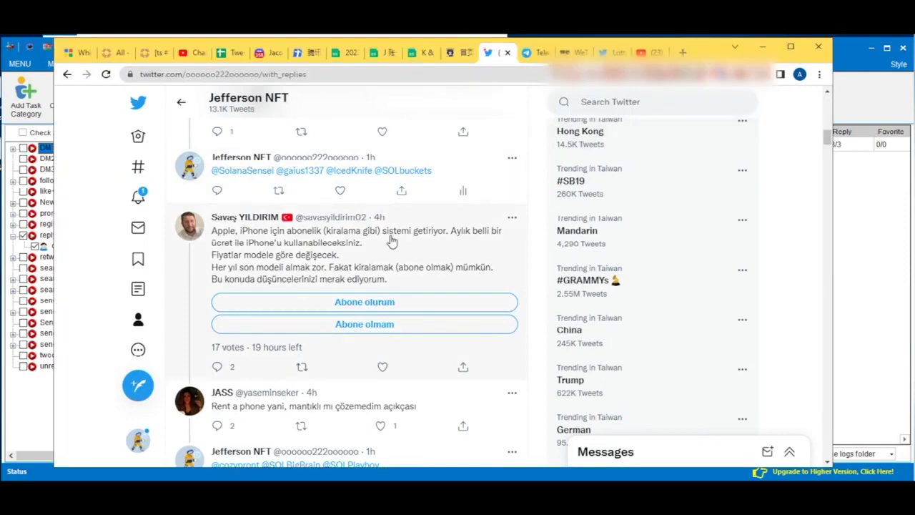
pyautogui.scroll(3, 390, 241)
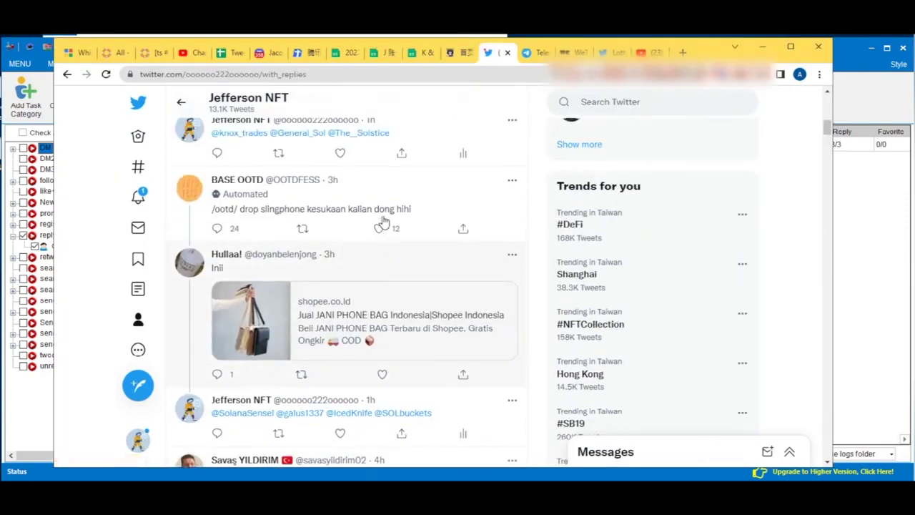
pyautogui.click(635, 104)
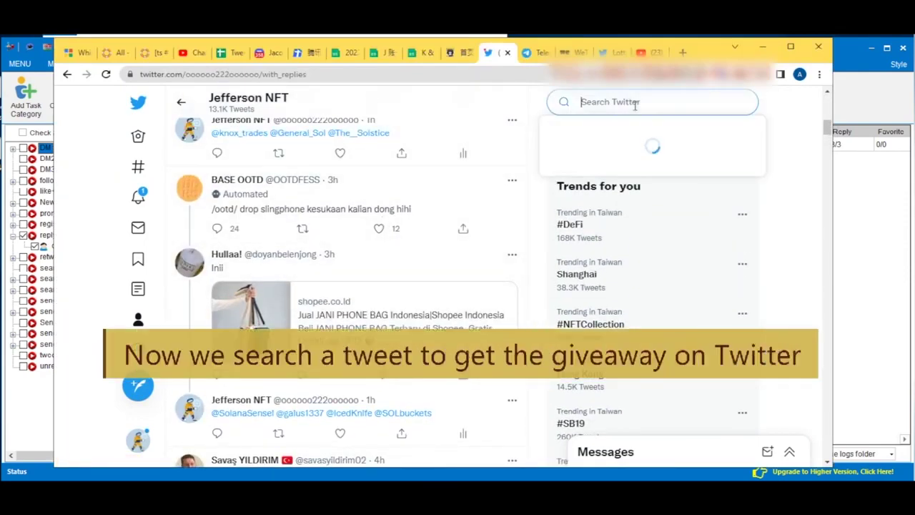
pyautogui.write('give')
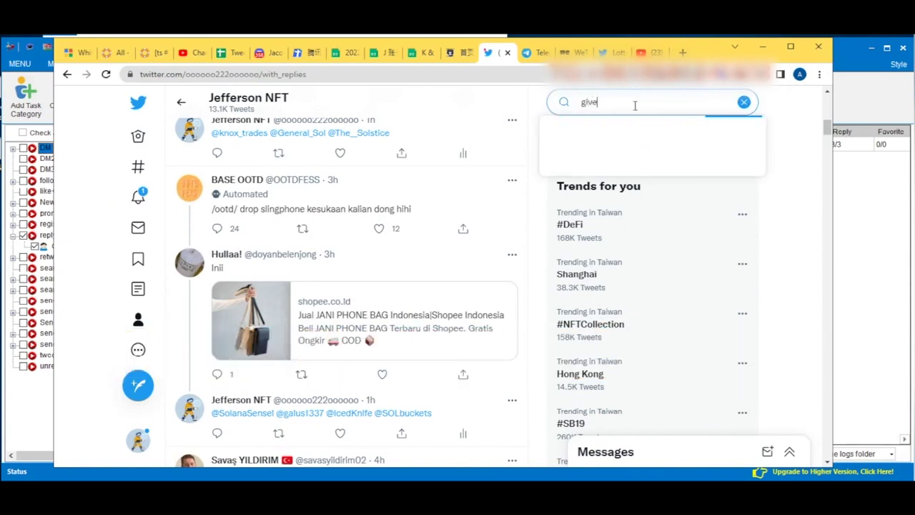
pyautogui.write('w')
pyautogui.write('way')
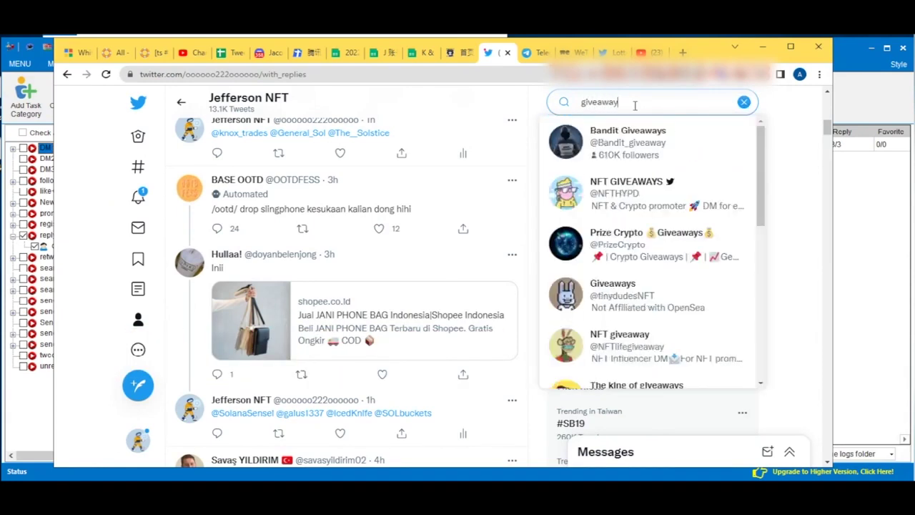
pyautogui.press('Return')
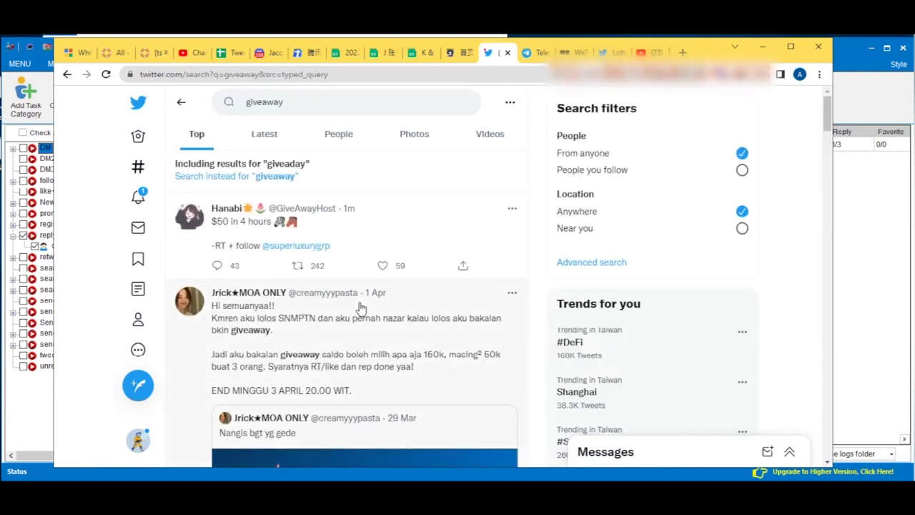
# Look through the top giveaway search results for a suitable tweet and read its entry conditions
pyautogui.scroll(-1, 406, 312)
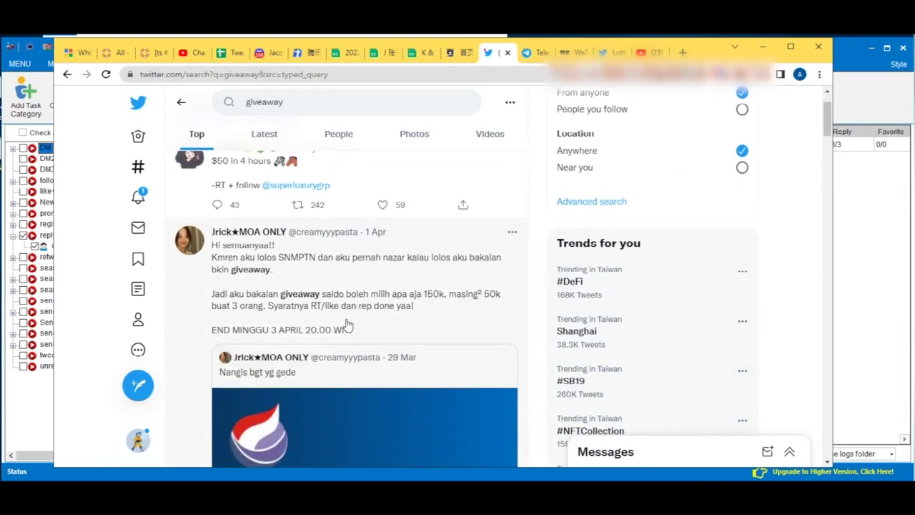
pyautogui.scroll(-4, 348, 325)
pyautogui.scroll(2, 351, 336)
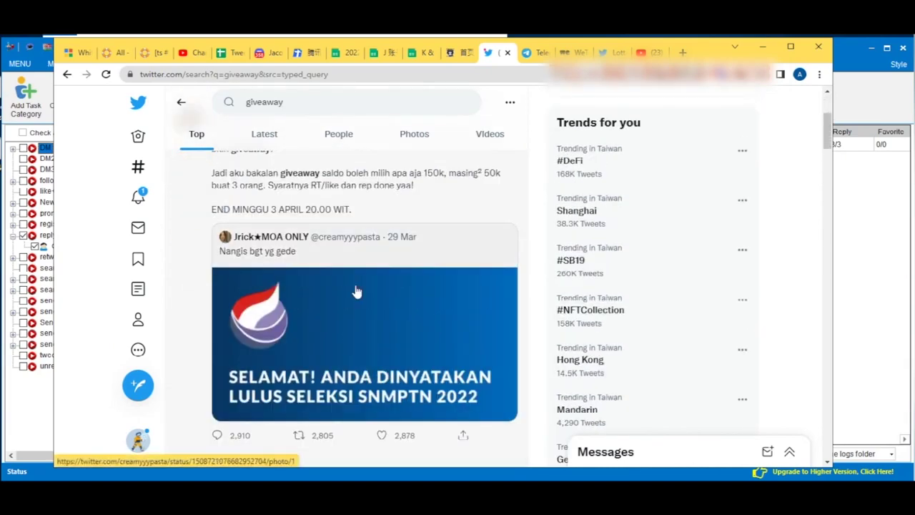
pyautogui.scroll(2, 356, 292)
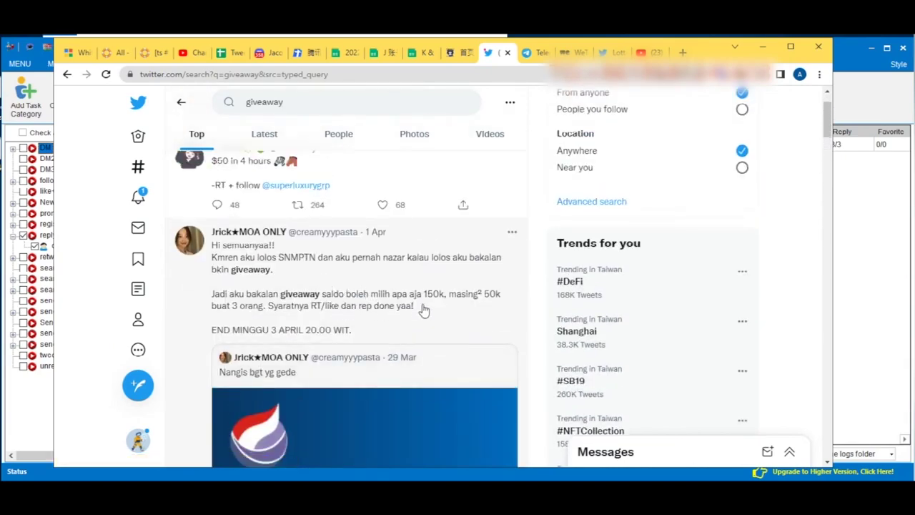
pyautogui.scroll(-5, 424, 309)
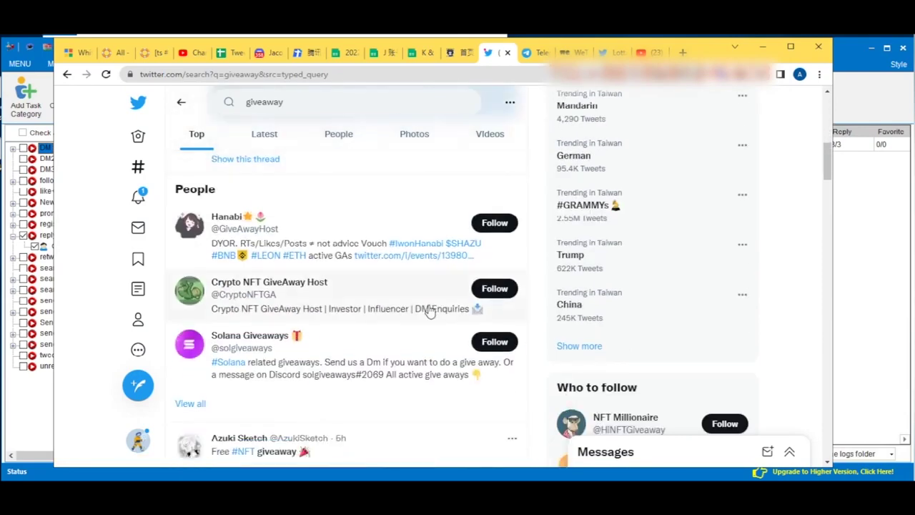
pyautogui.scroll(-4, 429, 309)
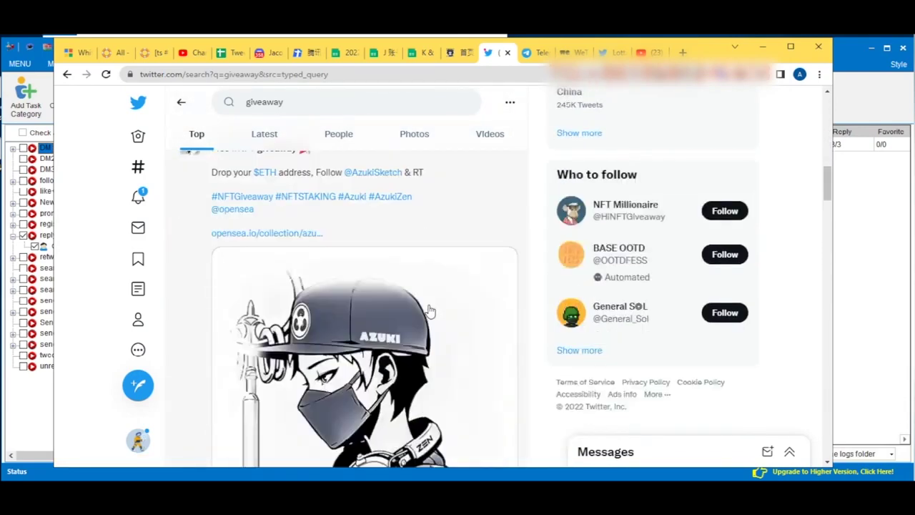
pyautogui.scroll(1, 429, 308)
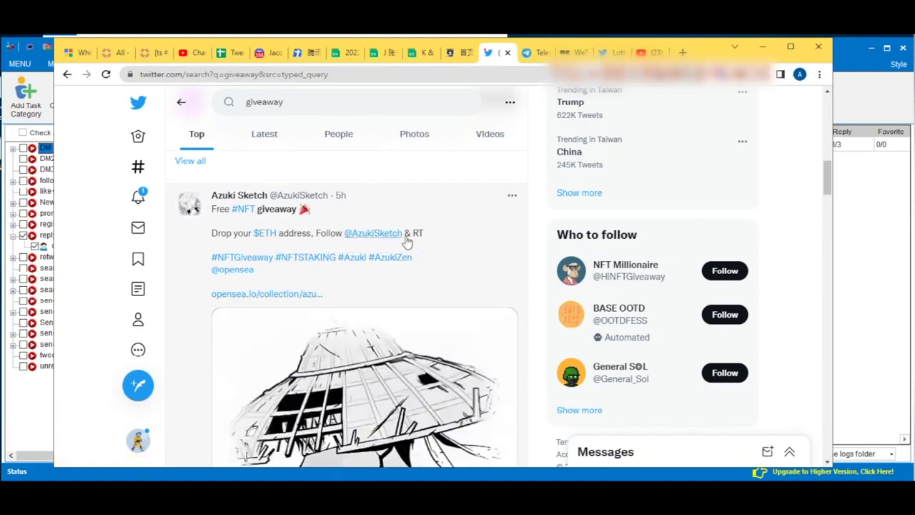
# Open the Azuki Sketch "Free #NFT giveaway" tweet from the search results and copy its link
pyautogui.scroll(-1, 422, 261)
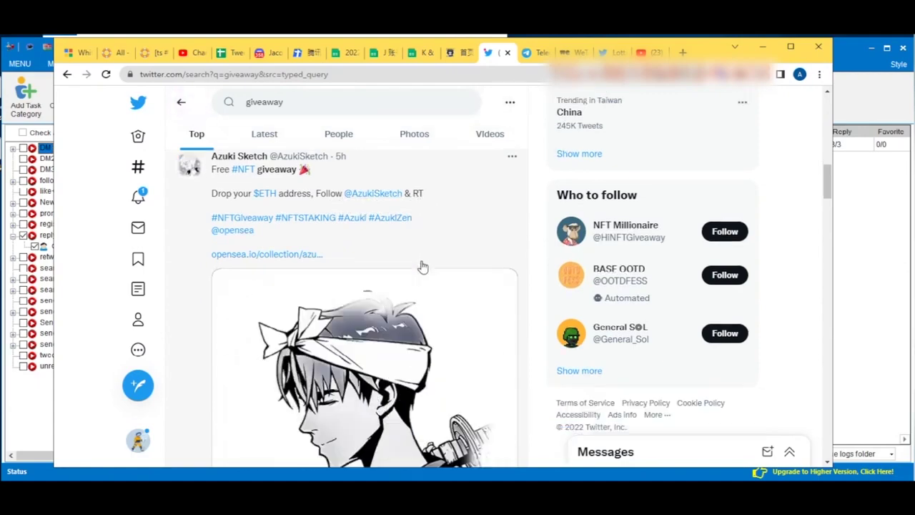
pyautogui.scroll(1, 422, 267)
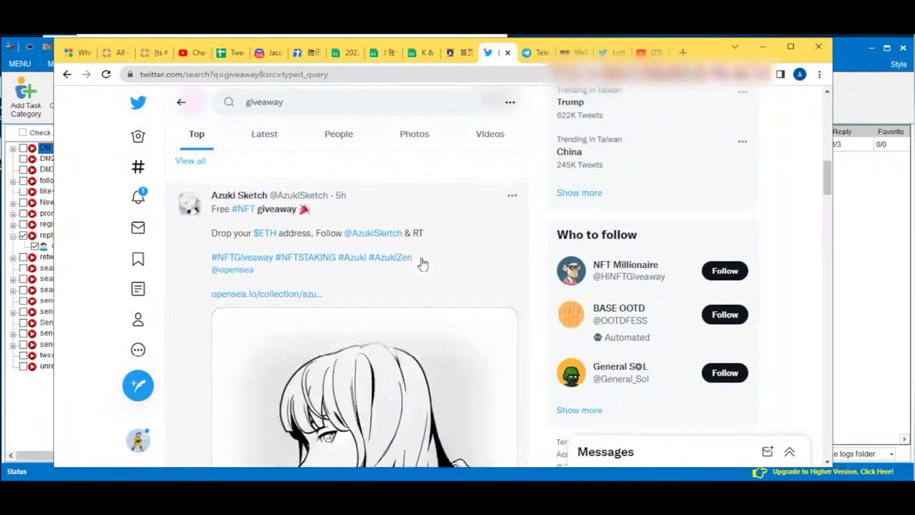
pyautogui.moveTo(304, 202)
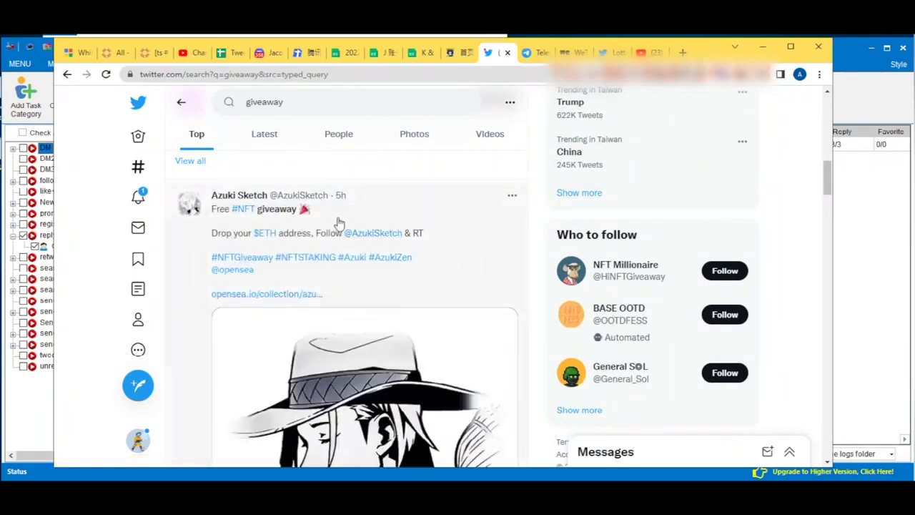
pyautogui.click(337, 220)
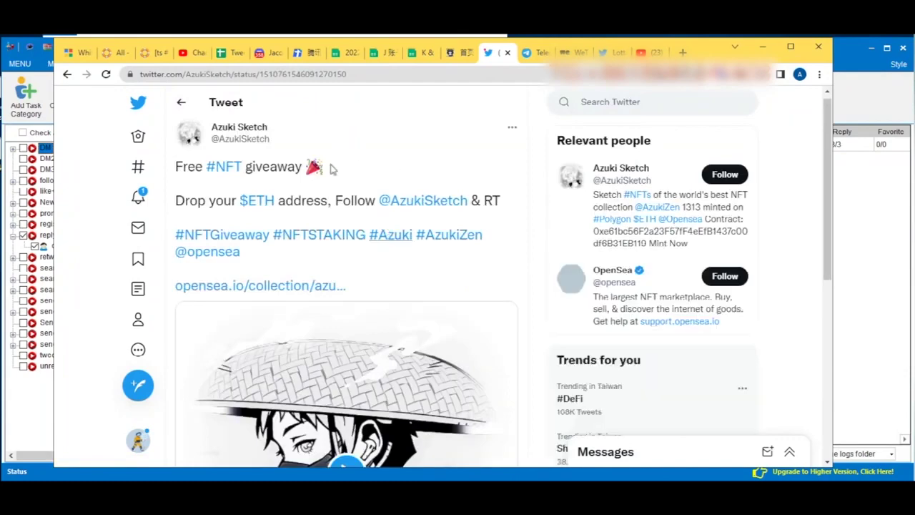
pyautogui.moveTo(188, 166); pyautogui.dragTo(306, 167)
pyautogui.click(366, 76)
pyautogui.hotkey('ctrl', 'c')
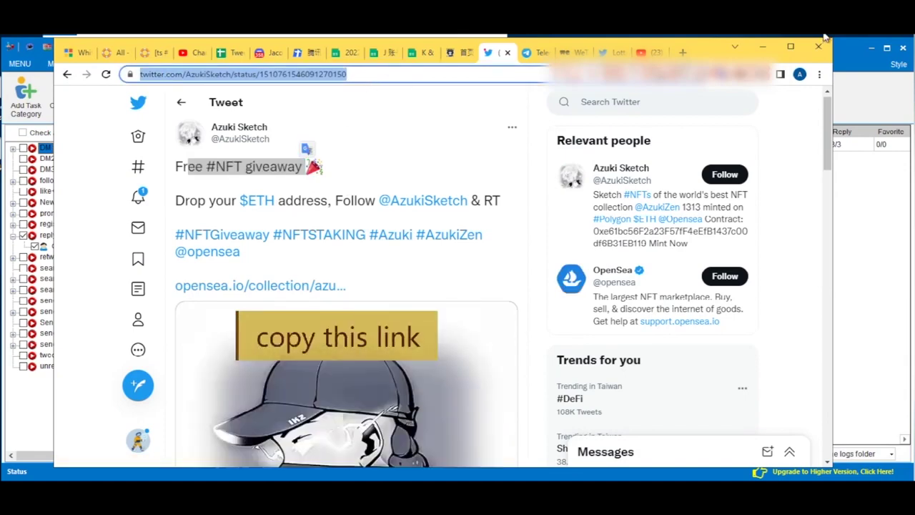
# Switch back to Tweet Attacks Pro, set the Search module to import a list of tweet urls, and add the copied tweet link
pyautogui.click(765, 48)
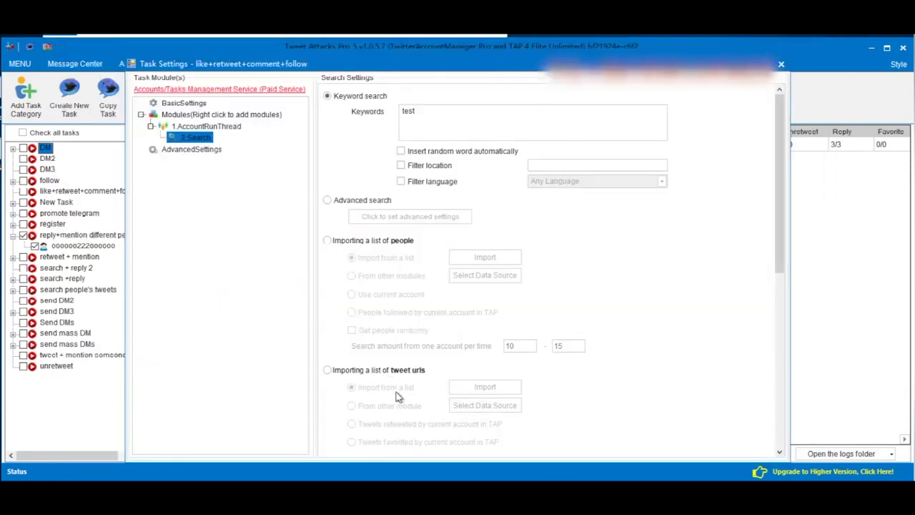
pyautogui.click(398, 371)
pyautogui.click(485, 387)
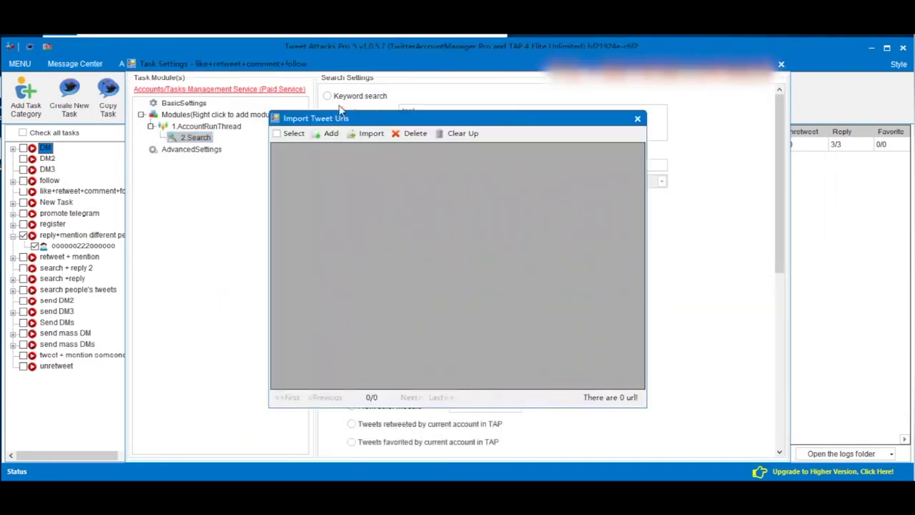
pyautogui.click(331, 133)
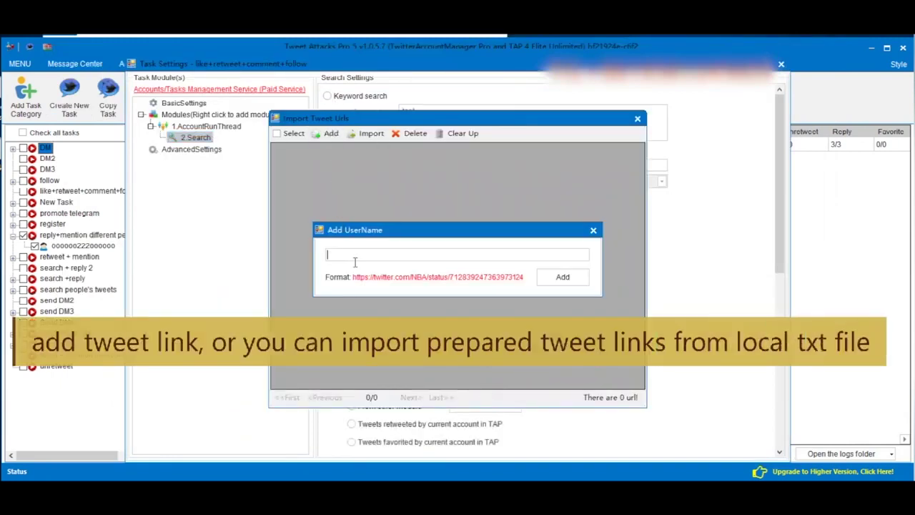
pyautogui.hotkey('ctrl', 'v')
pyautogui.click(569, 279)
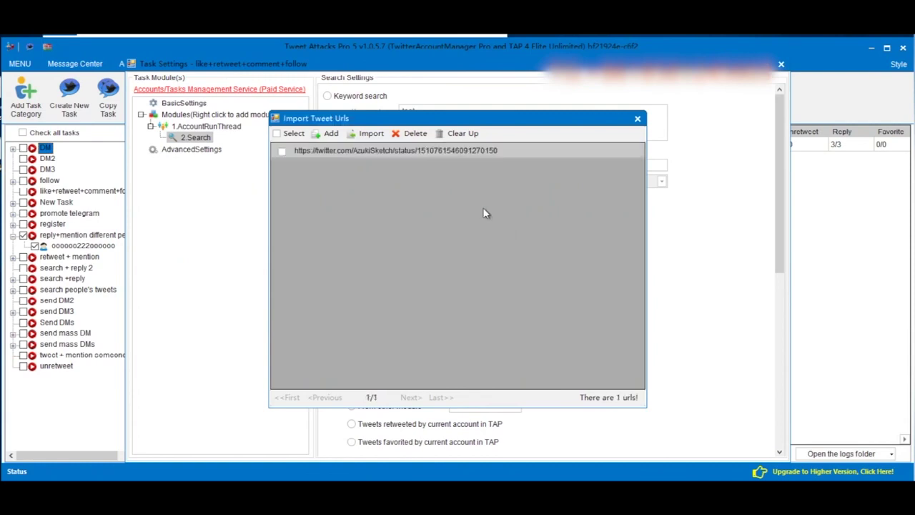
pyautogui.click(372, 134)
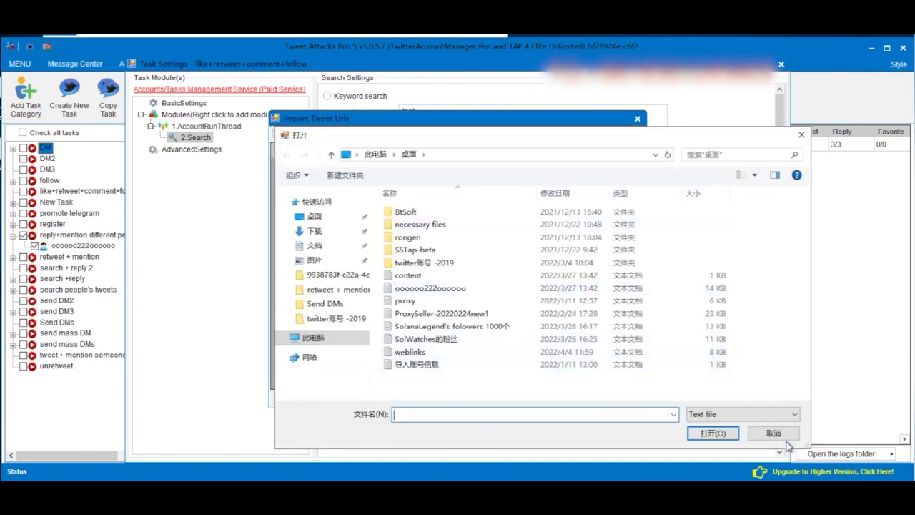
pyautogui.click(773, 432)
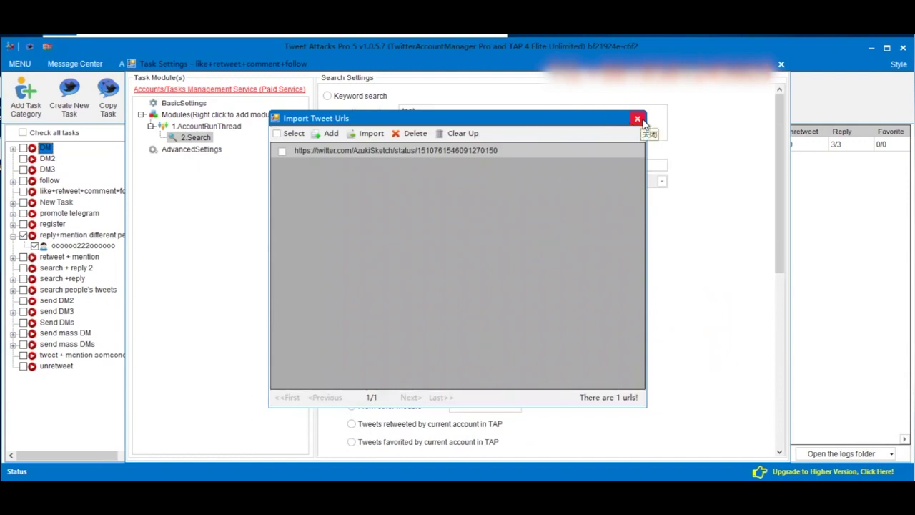
pyautogui.click(638, 120)
# Set the Search module's type of search result to Tweets (only tweet link) and save the settings
pyautogui.scroll(-2, 512, 266)
pyautogui.scroll(-4, 512, 266)
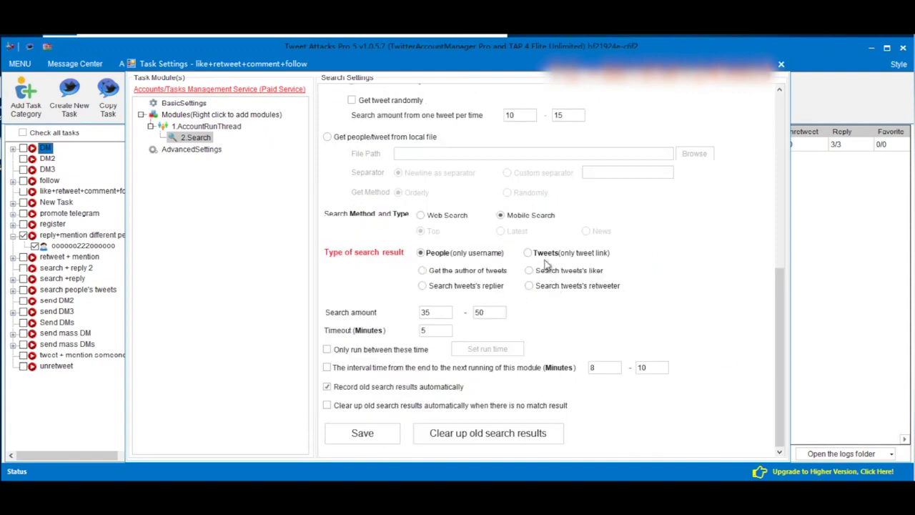
pyautogui.click(544, 258)
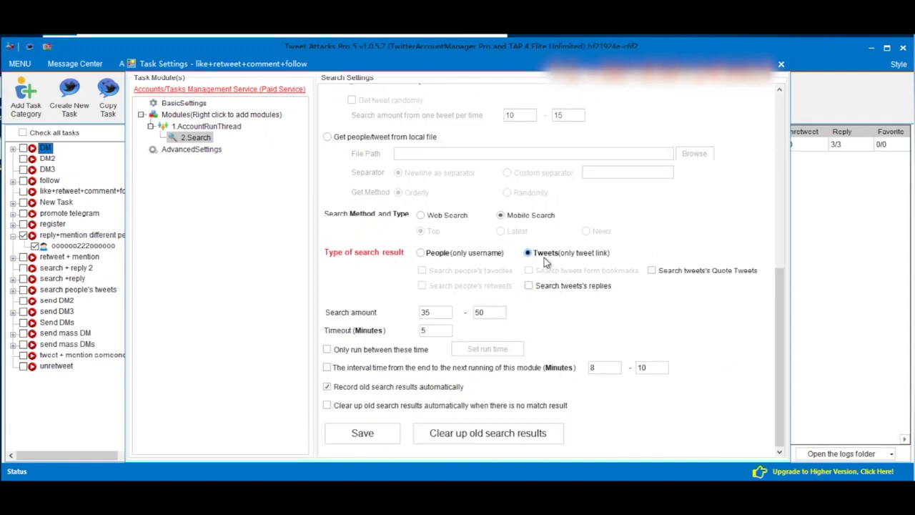
pyautogui.click(371, 435)
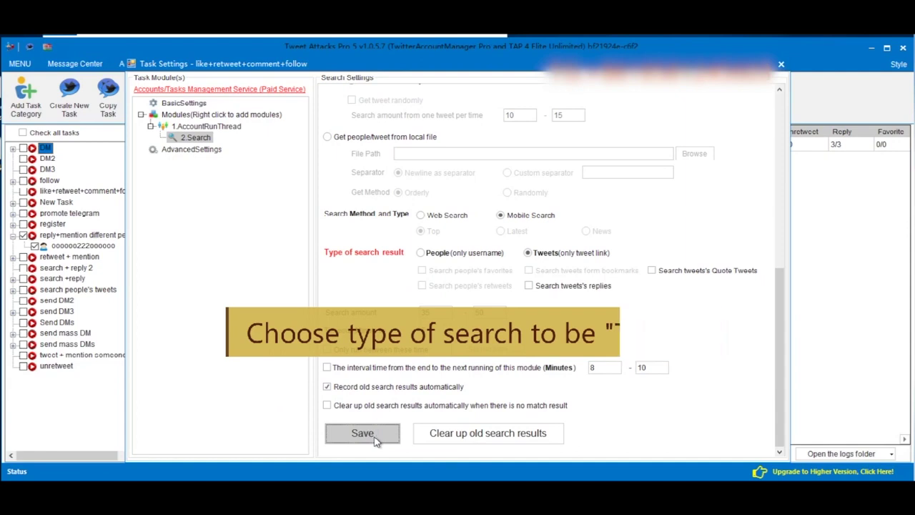
# Insert a Like/Favorite module beneath the Search module and open its settings
pyautogui.rightClick(193, 137)
pyautogui.moveTo(275, 149)
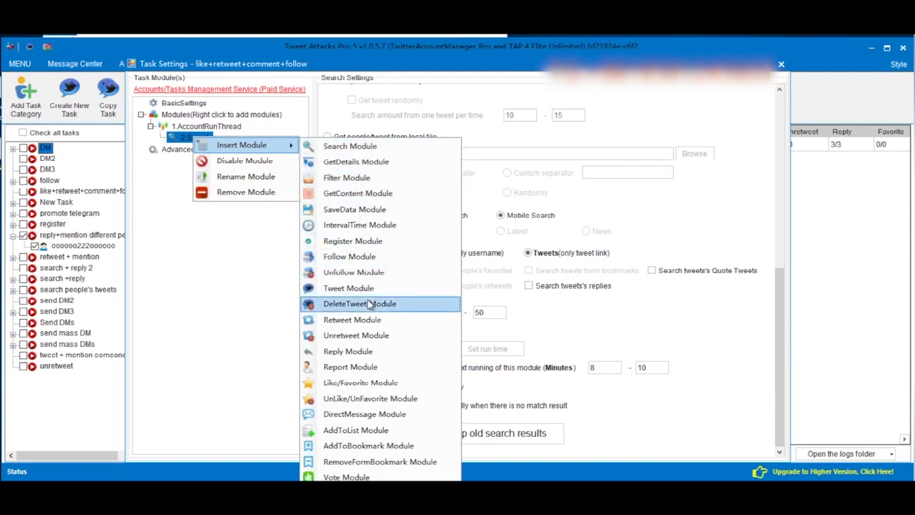
pyautogui.click(361, 383)
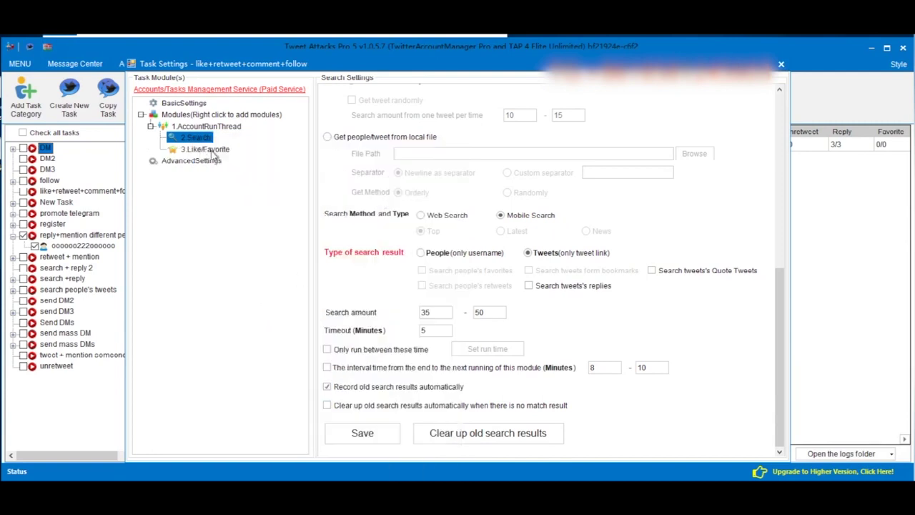
pyautogui.click(201, 150)
# Set 2.Search as the Like/Favorite module's data source, keeping positive sequence and removal from the data list after use
pyautogui.click(544, 100)
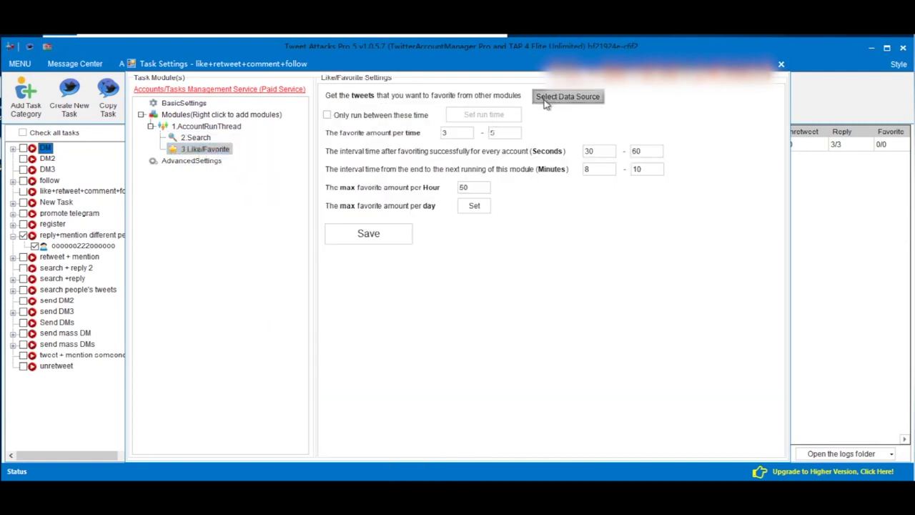
pyautogui.click(470, 198)
pyautogui.click(449, 211)
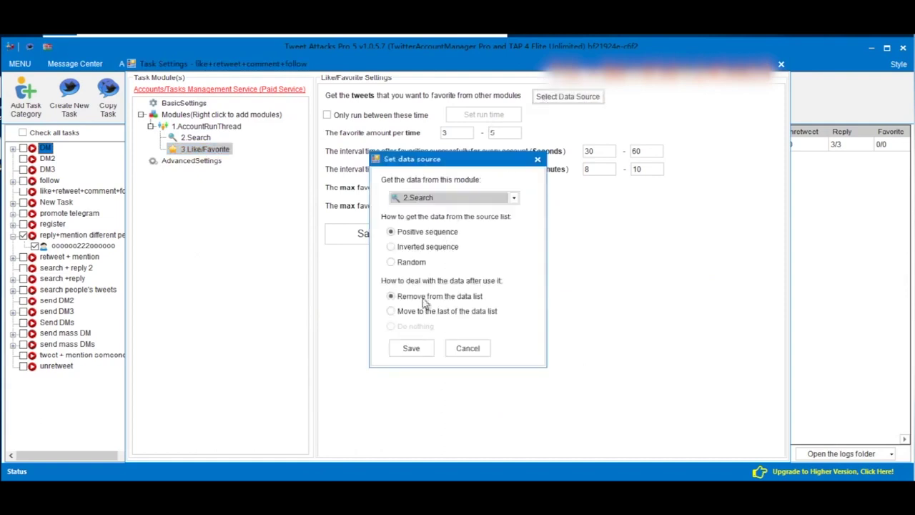
pyautogui.click(411, 348)
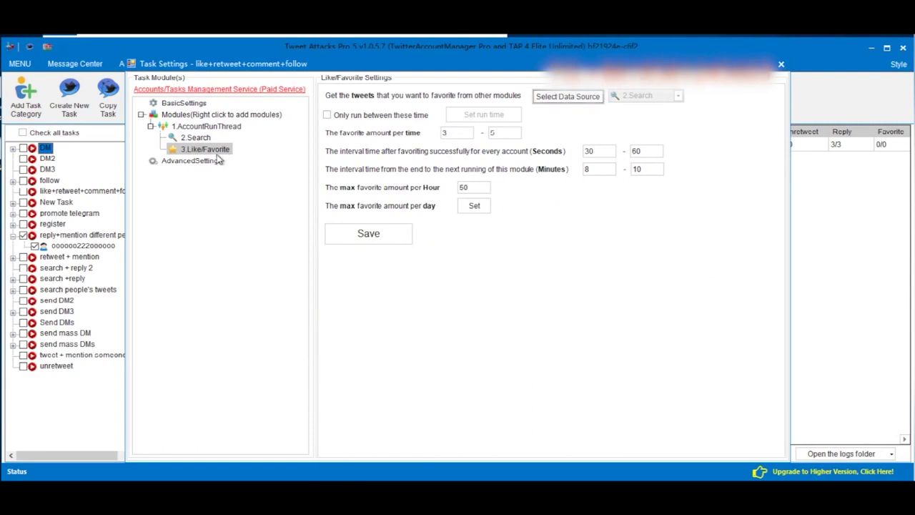
# Set the upper limit of the favorite amount per time to 3 and save the Like/Favorite settings
pyautogui.click(447, 136)
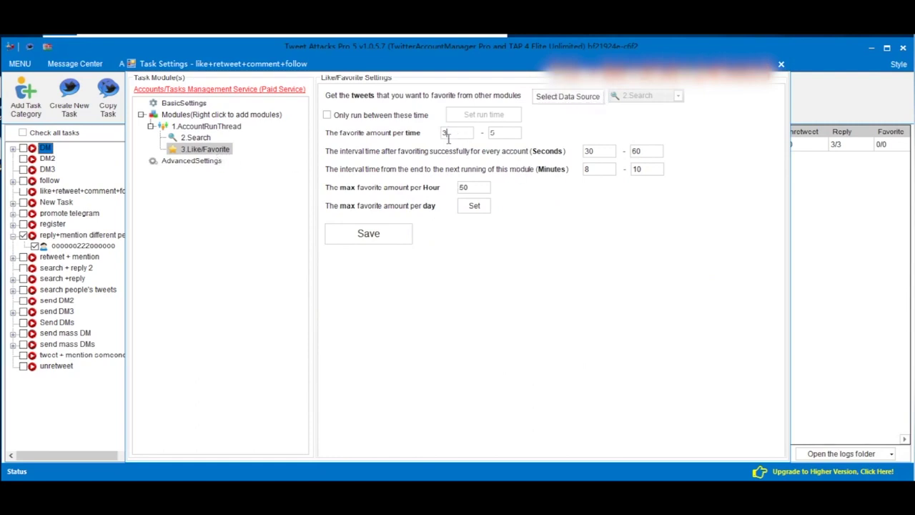
pyautogui.click(500, 139)
pyautogui.write('3')
pyautogui.click(368, 236)
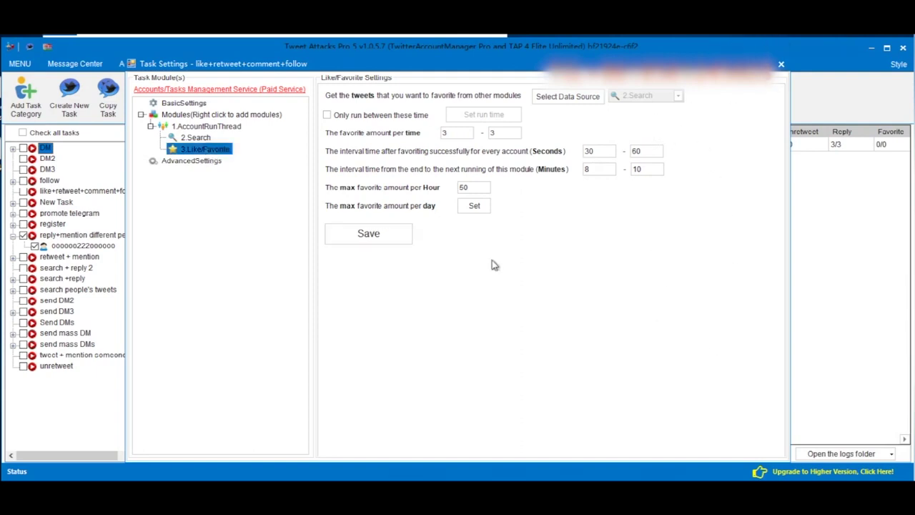
# Insert a Retweet module beneath the Like/Favorite module and show its settings
pyautogui.rightClick(203, 153)
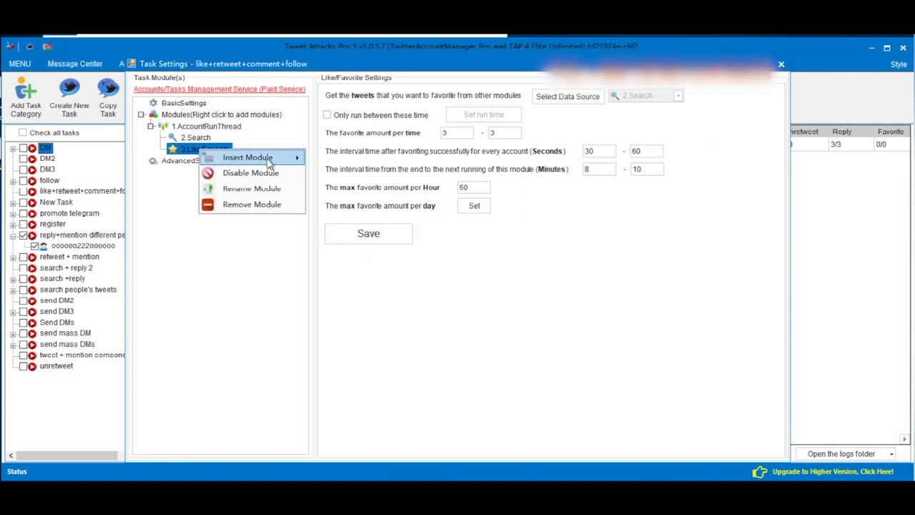
pyautogui.moveTo(271, 159)
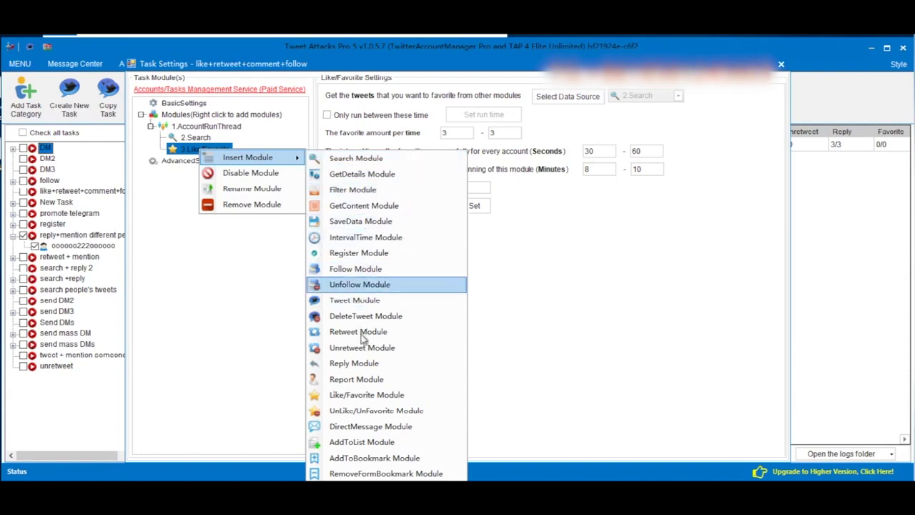
pyautogui.click(301, 293)
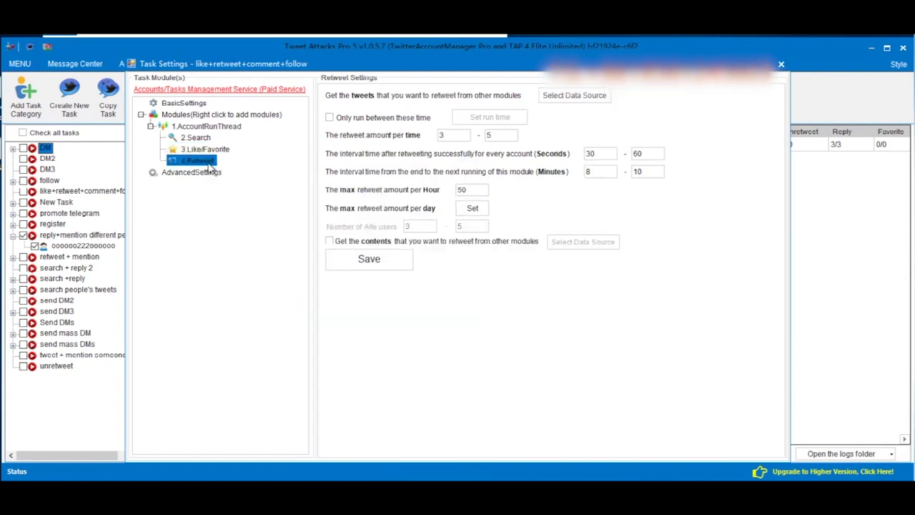
# Set 3.Like/Favorite as the Retweet module's data source, limit the retweet amount per time to at most 3, and save
pyautogui.click(565, 95)
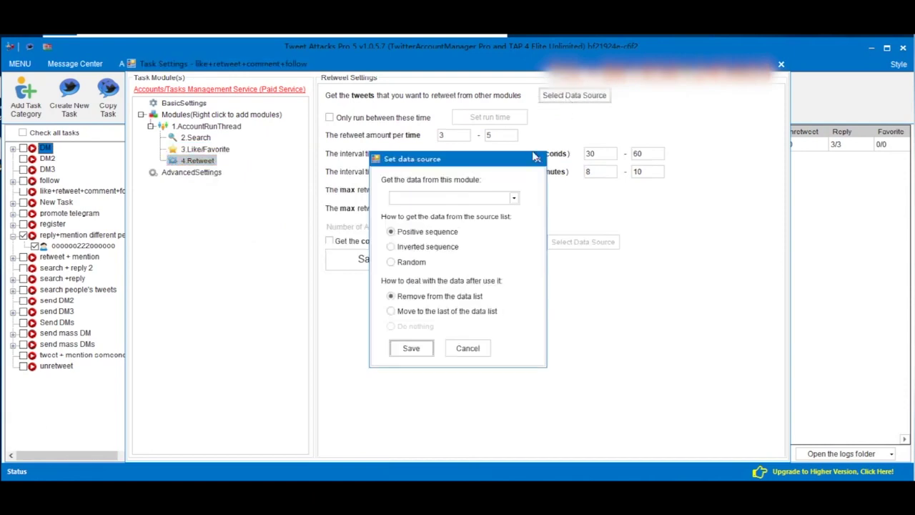
pyautogui.click(448, 204)
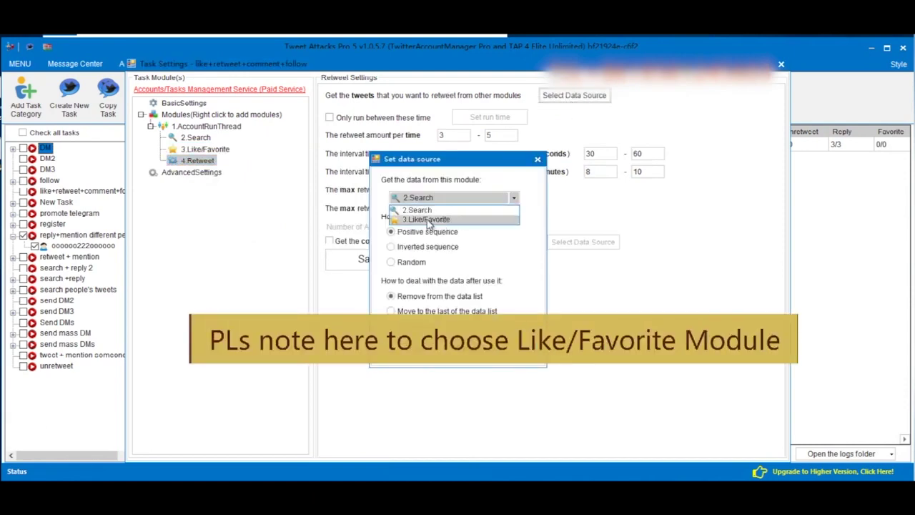
pyautogui.click(446, 220)
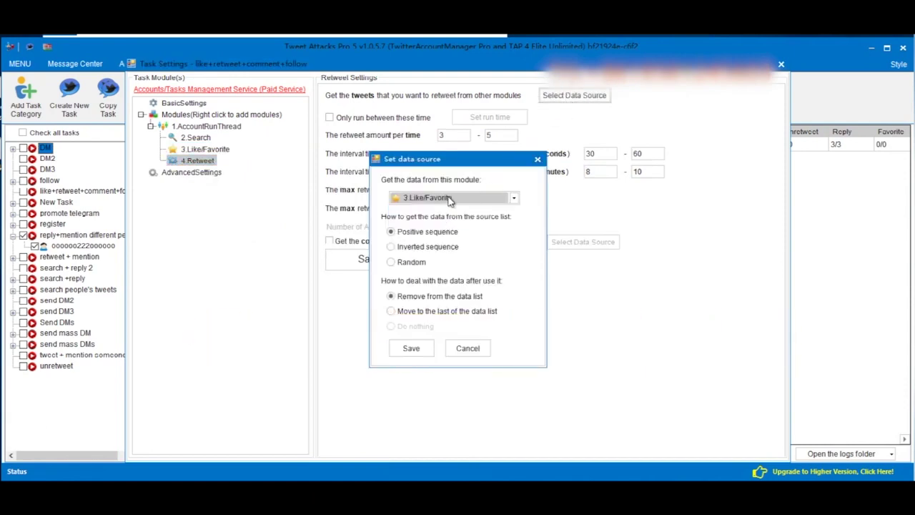
pyautogui.click(411, 349)
pyautogui.click(490, 136)
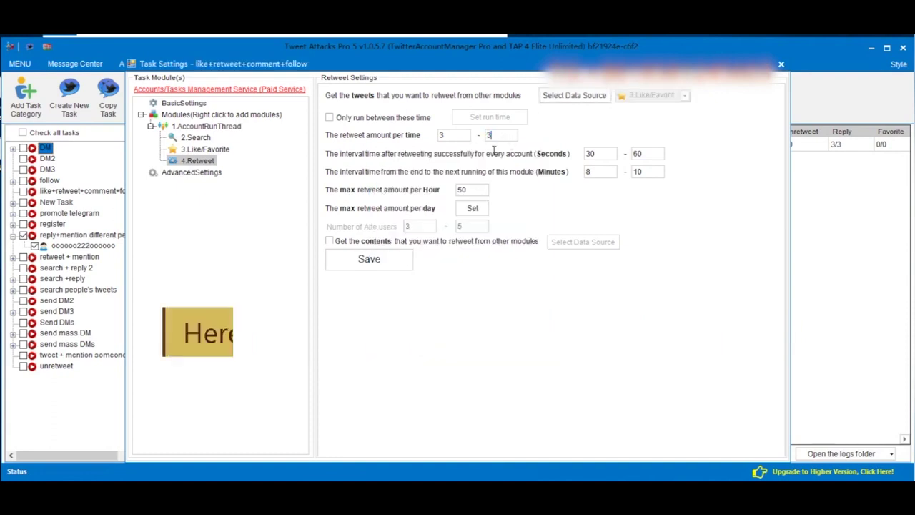
pyautogui.click(390, 265)
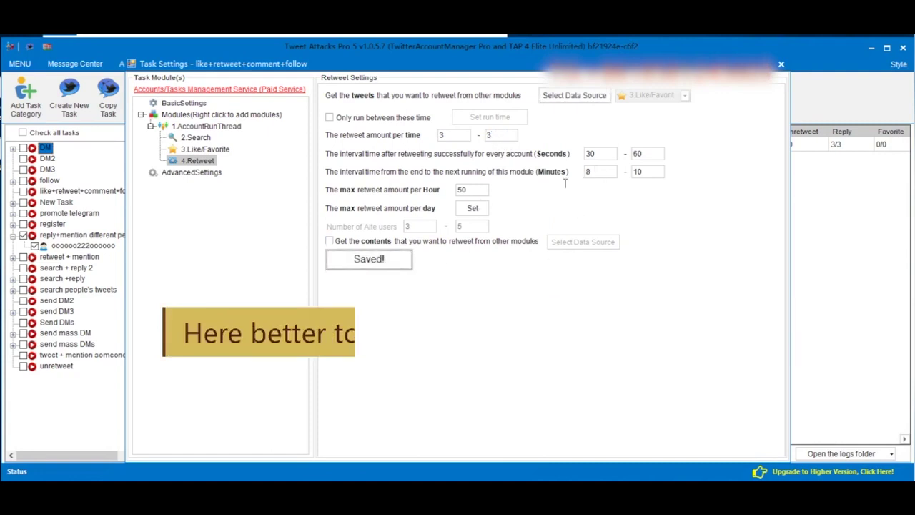
# Insert a GetContent module beneath the Retweet module and open its settings
pyautogui.rightClick(203, 162)
pyautogui.moveTo(279, 178)
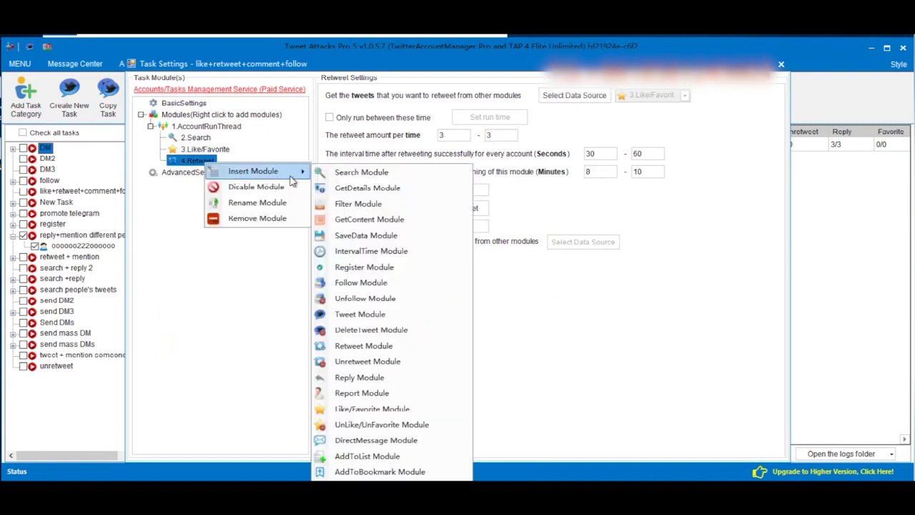
pyautogui.click(373, 226)
pyautogui.click(202, 172)
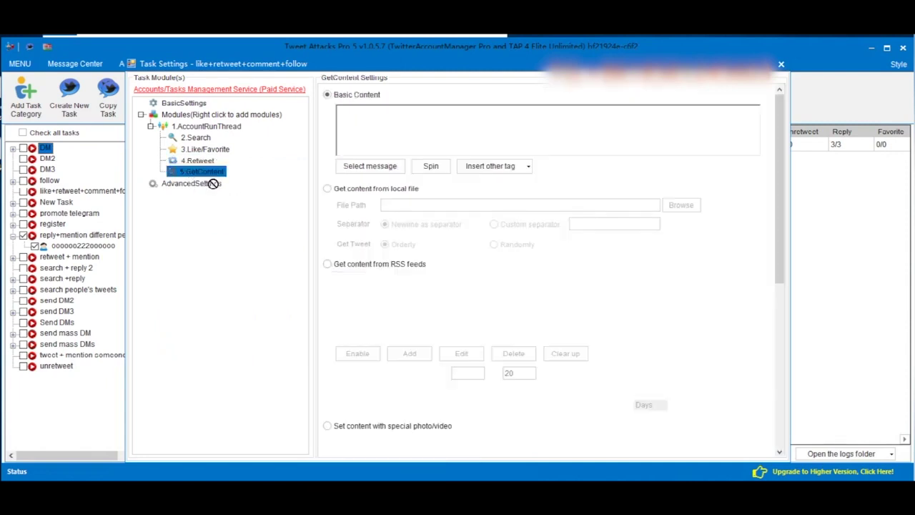
# Enter "this is my ETH address 0x....." as the GetContent module's basic content and save the settings
pyautogui.click(348, 127)
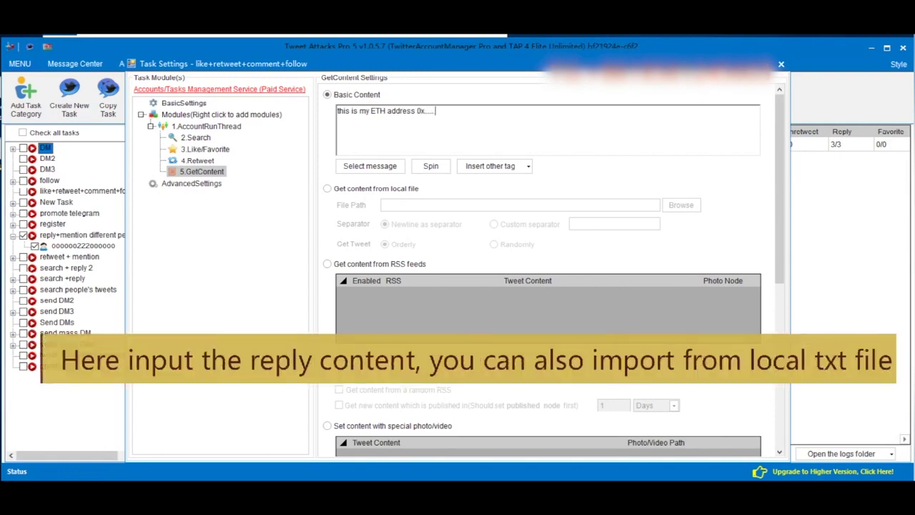
pyautogui.scroll(-3, 220, 185)
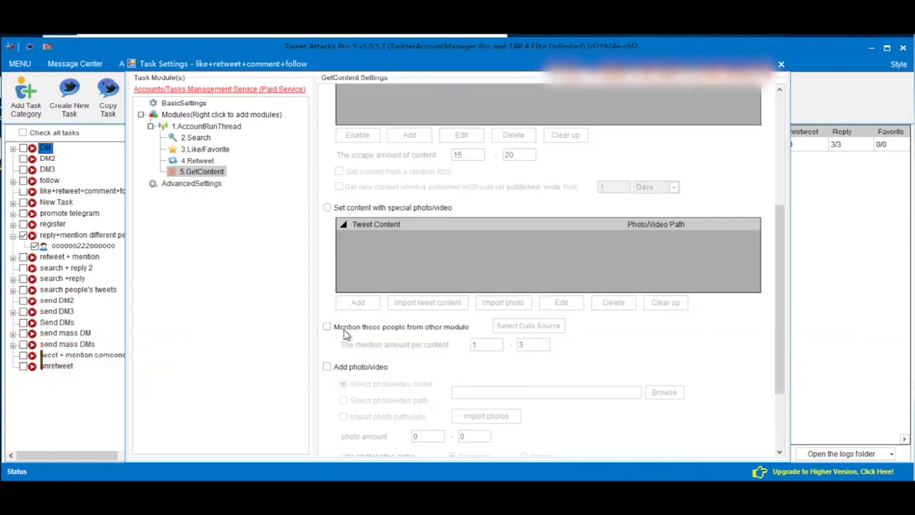
pyautogui.scroll(-2, 350, 340)
pyautogui.click(368, 434)
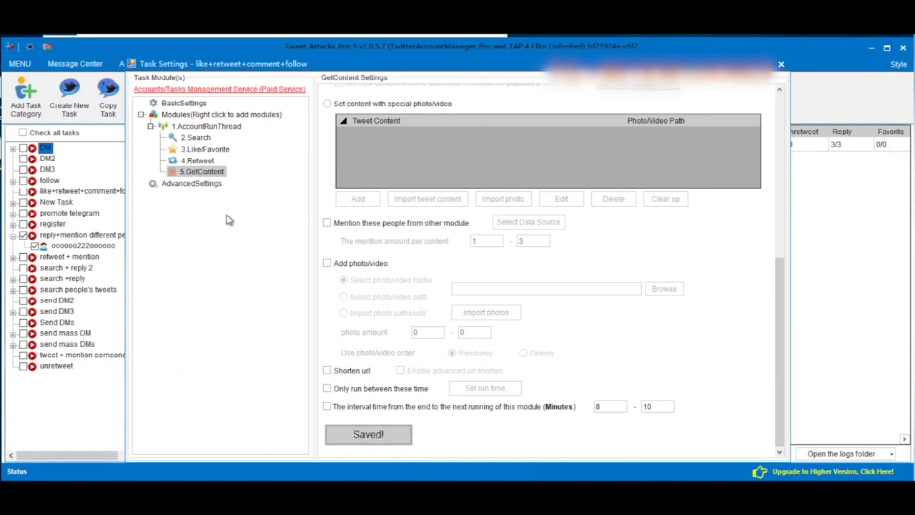
# Insert a Reply module beneath the GetContent module and set 4.Retweet as the source of the tweets to reply to
pyautogui.rightClick(210, 174)
pyautogui.moveTo(298, 185)
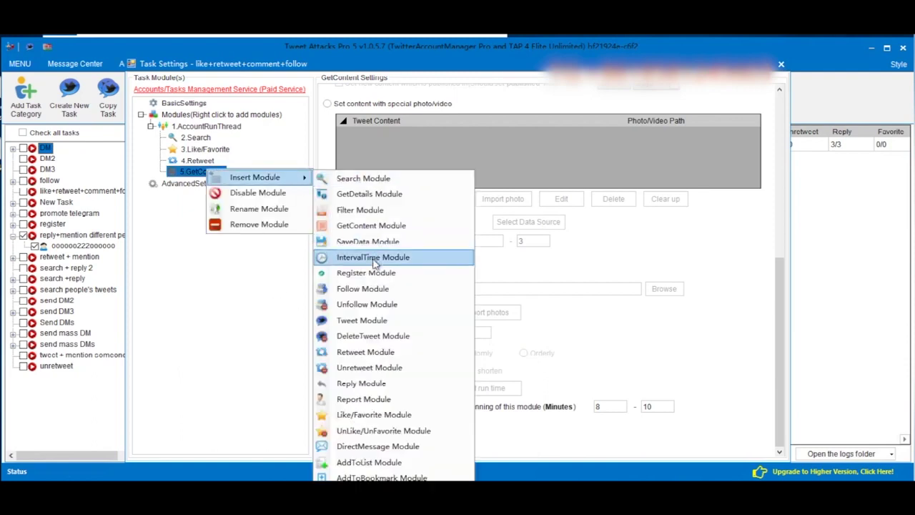
pyautogui.click(361, 384)
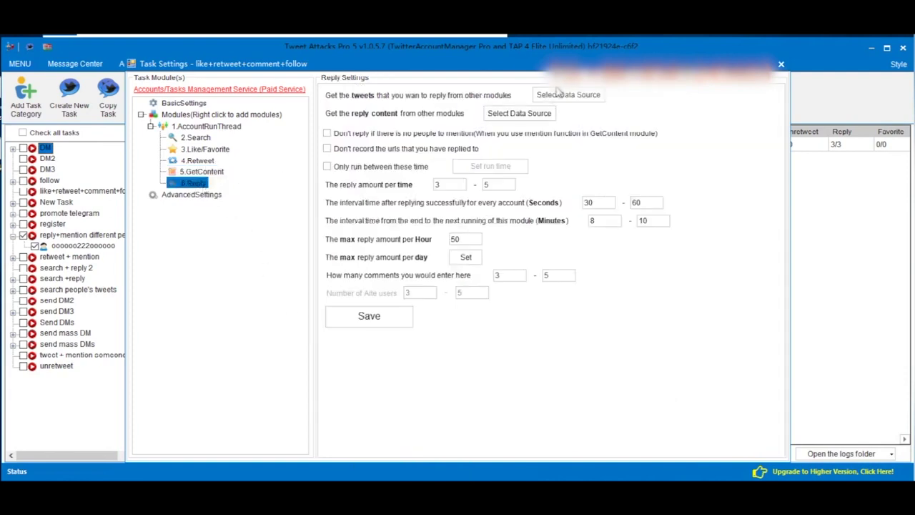
pyautogui.click(567, 96)
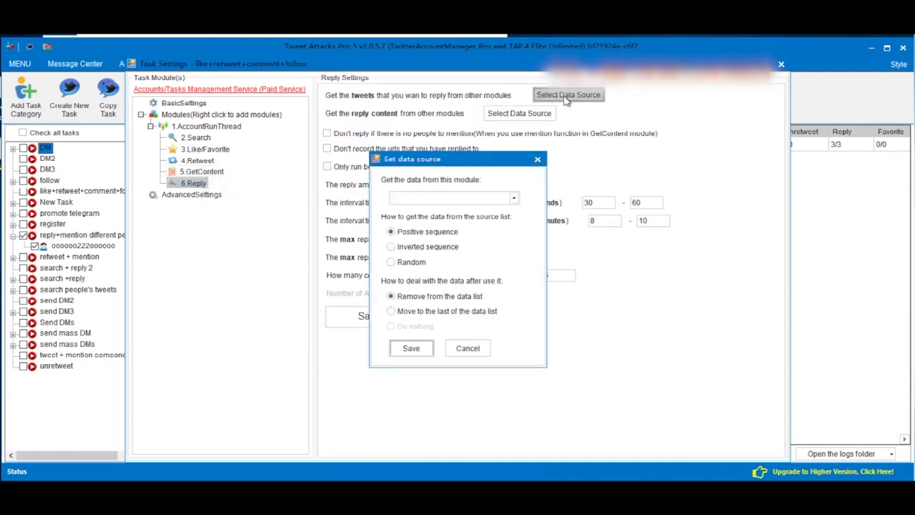
pyautogui.click(483, 202)
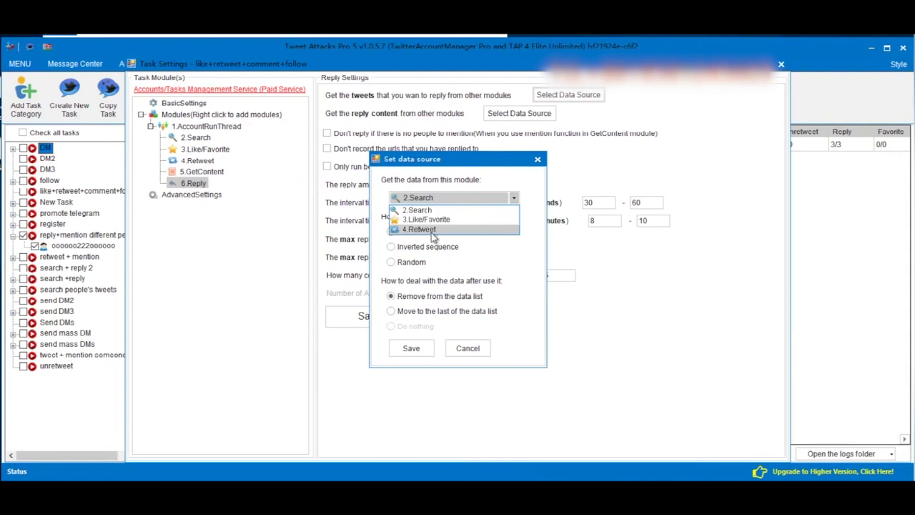
pyautogui.click(432, 230)
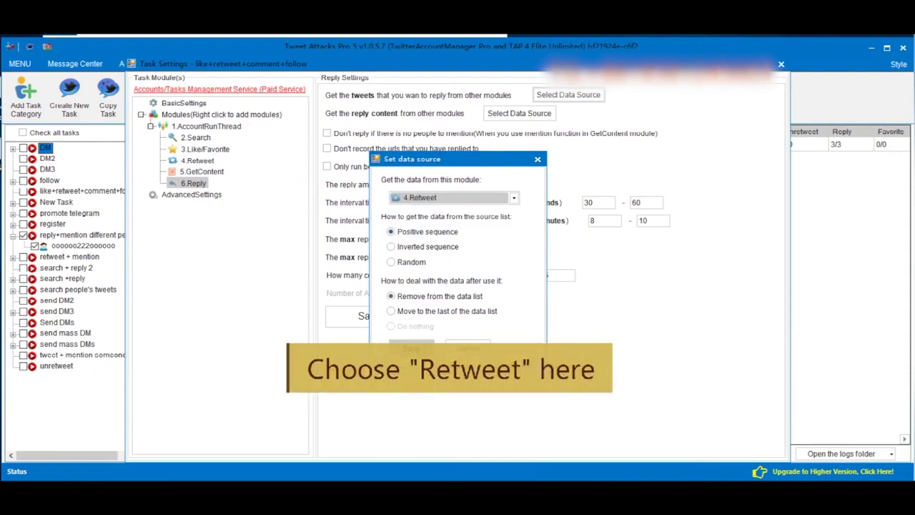
pyautogui.click(412, 348)
# Limit the Reply module's reply amount per time to at most 3 and try to save the settings
pyautogui.doubleClick(487, 185)
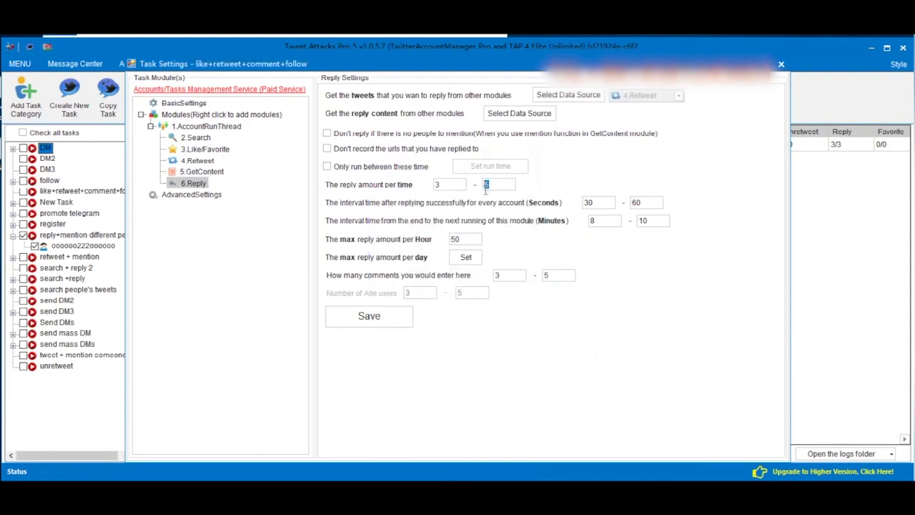
pyautogui.write('3')
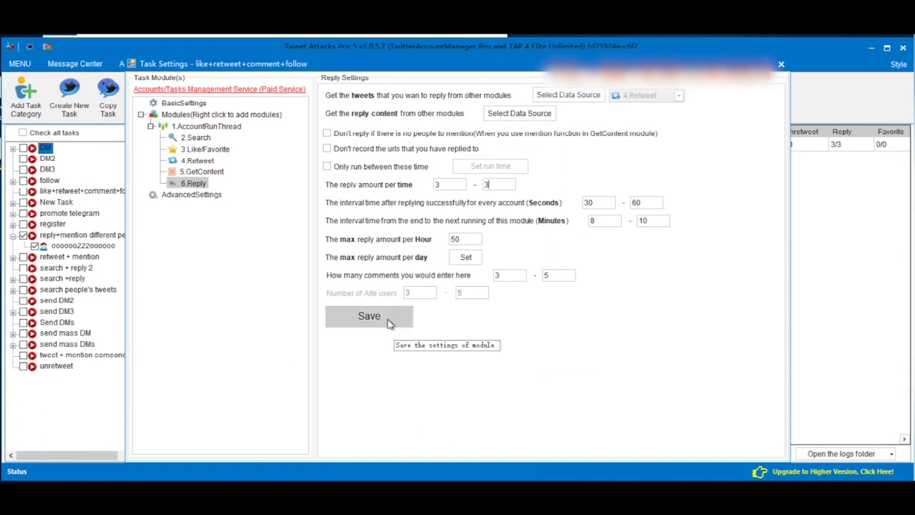
pyautogui.click(390, 323)
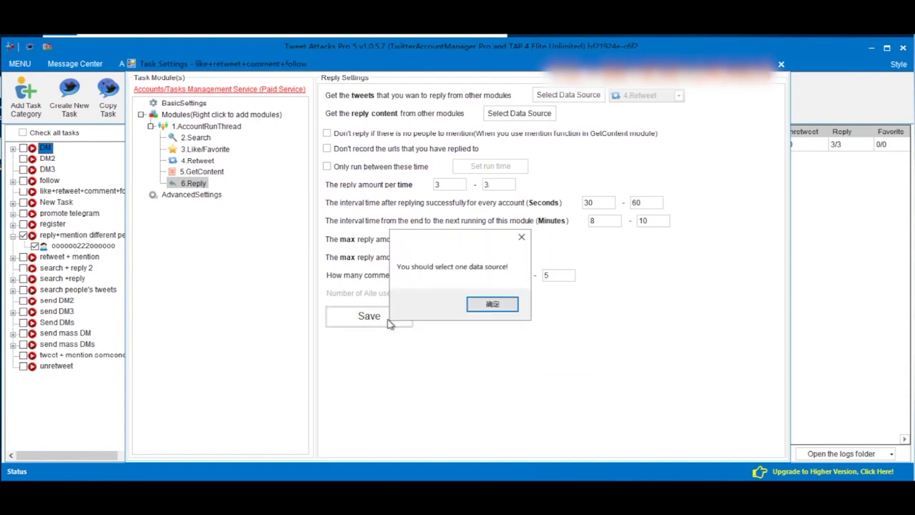
pyautogui.click(493, 306)
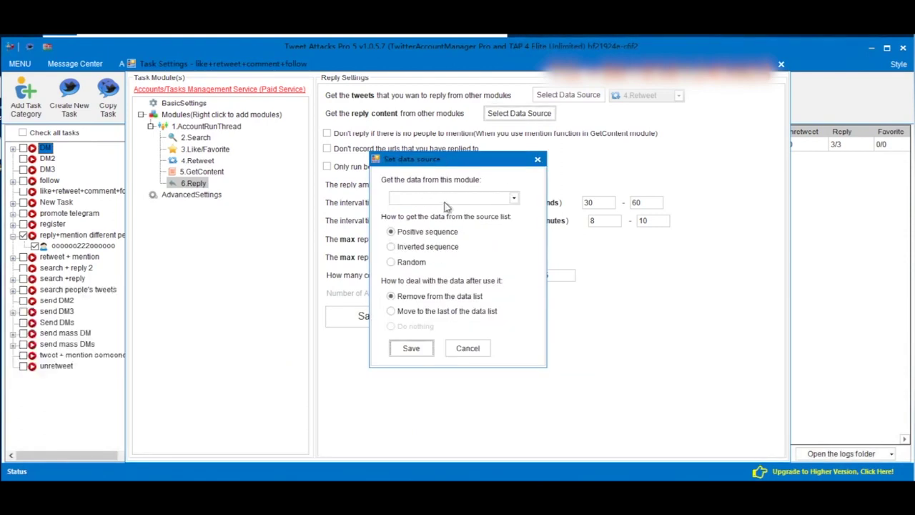
# Set 5.GetContent as the reply content source, with used data moved to the last of the data list
pyautogui.click(472, 199)
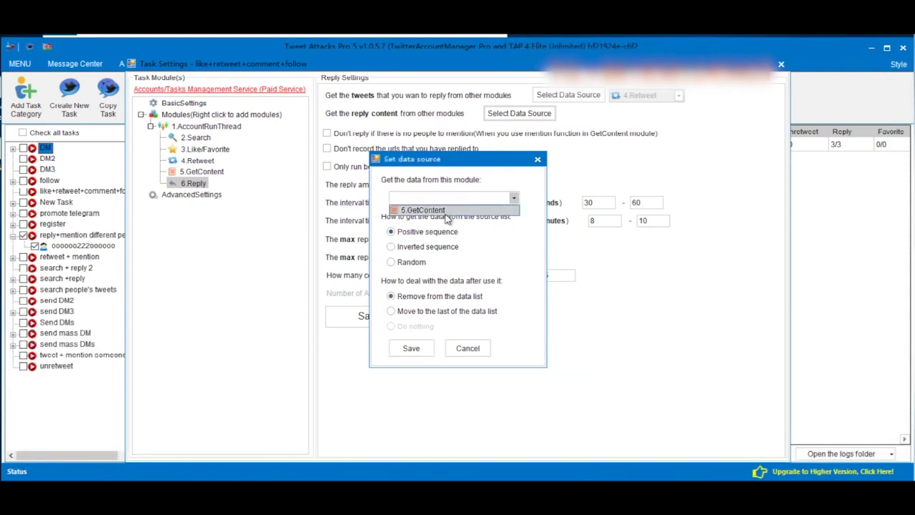
pyautogui.click(451, 210)
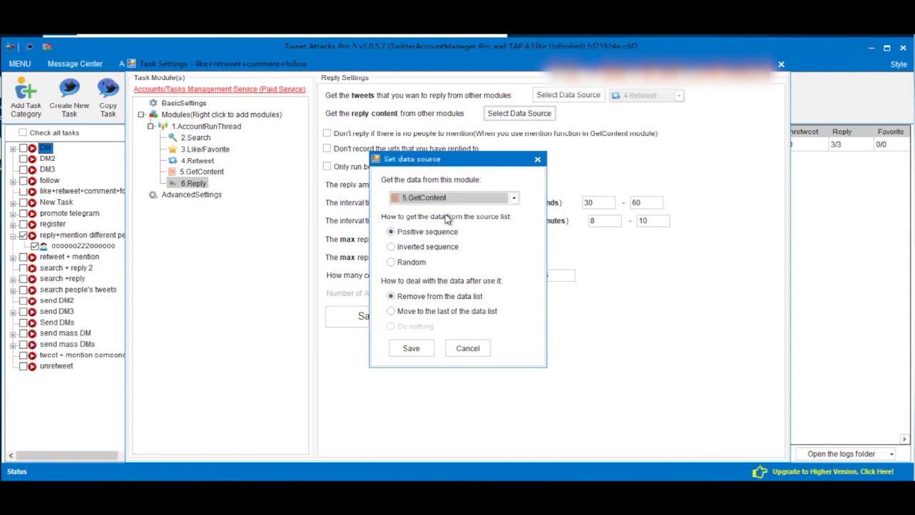
pyautogui.click(415, 315)
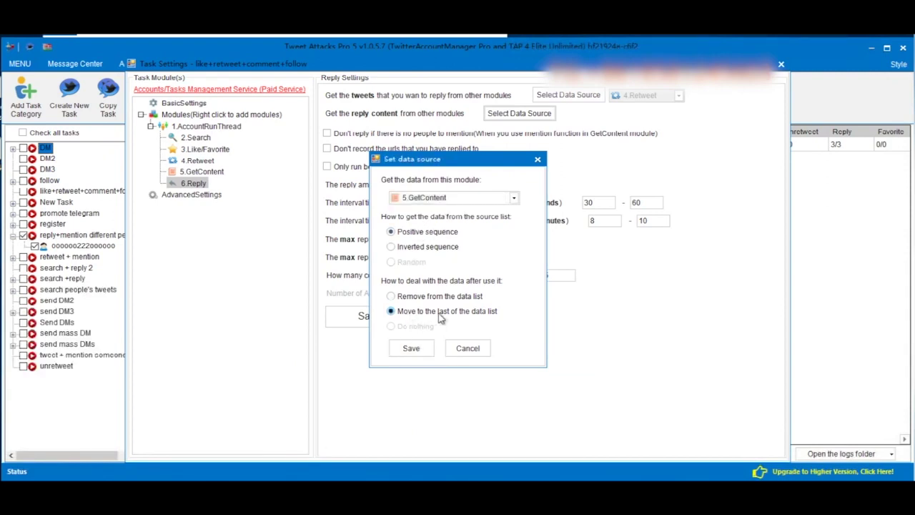
pyautogui.click(410, 348)
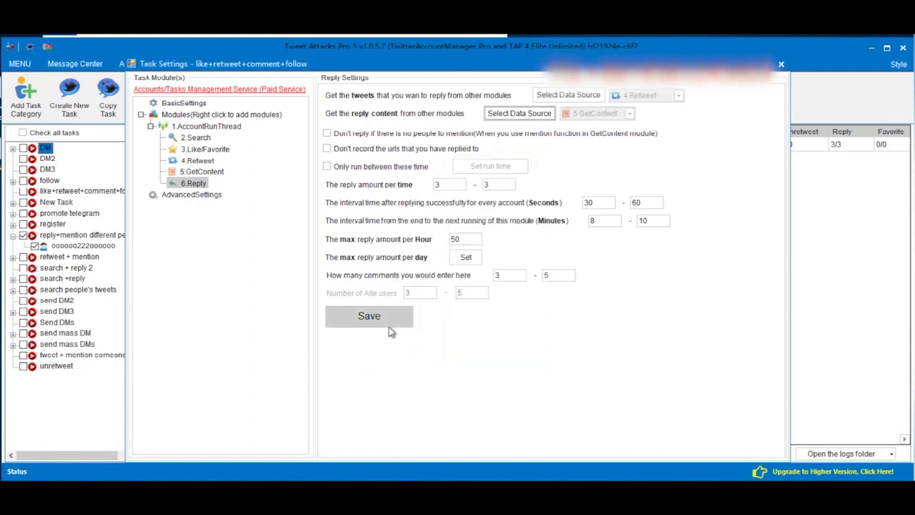
# Set the number of comments to enter to 1 - 1 and save the Reply module's settings
pyautogui.moveTo(504, 278); pyautogui.dragTo(496, 281)
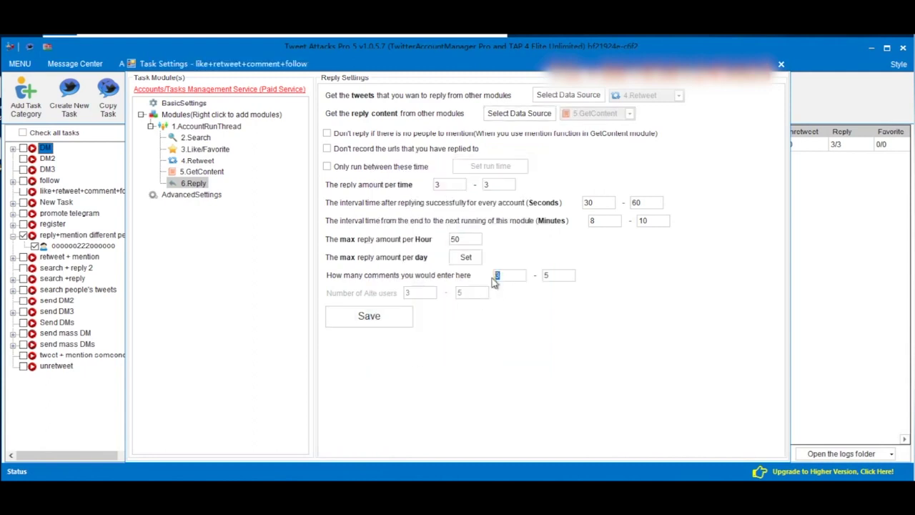
pyautogui.write('11')
pyautogui.click(379, 321)
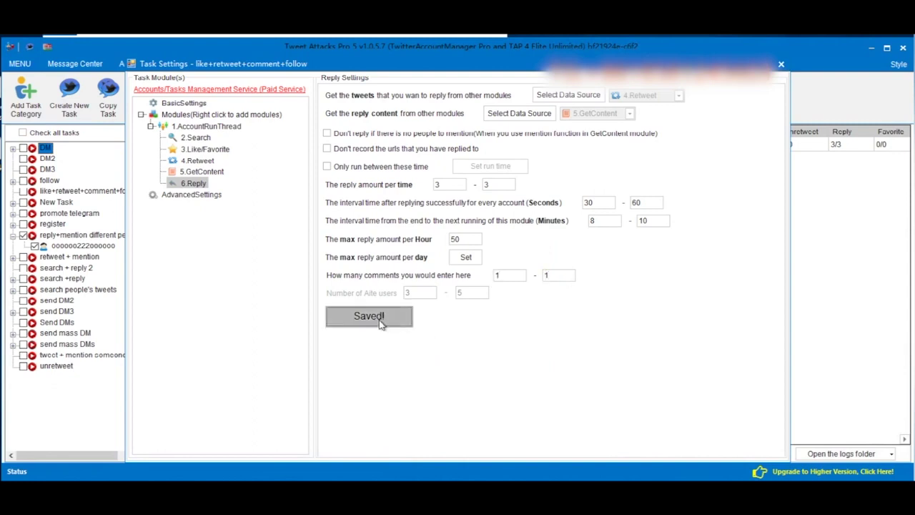
# Insert a second Search module beneath the Reply module and open its settings
pyautogui.click(194, 185)
pyautogui.rightClick(197, 189)
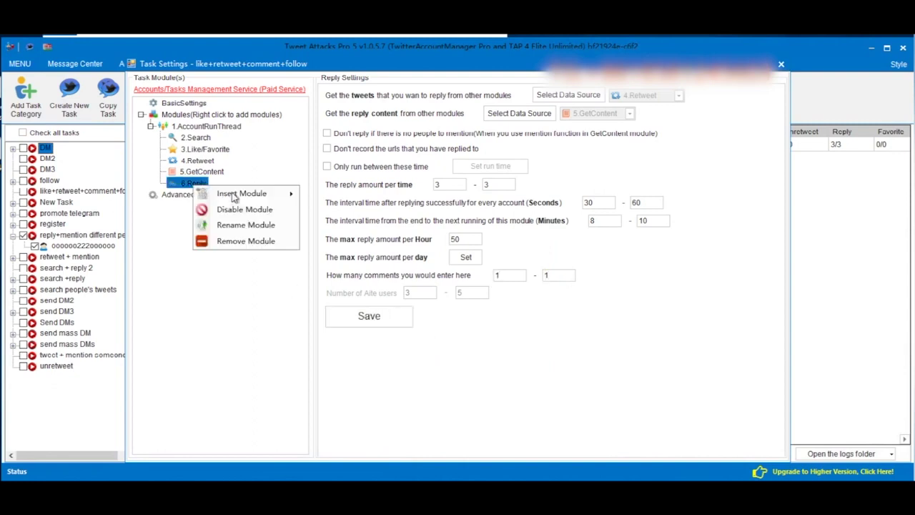
pyautogui.moveTo(259, 194)
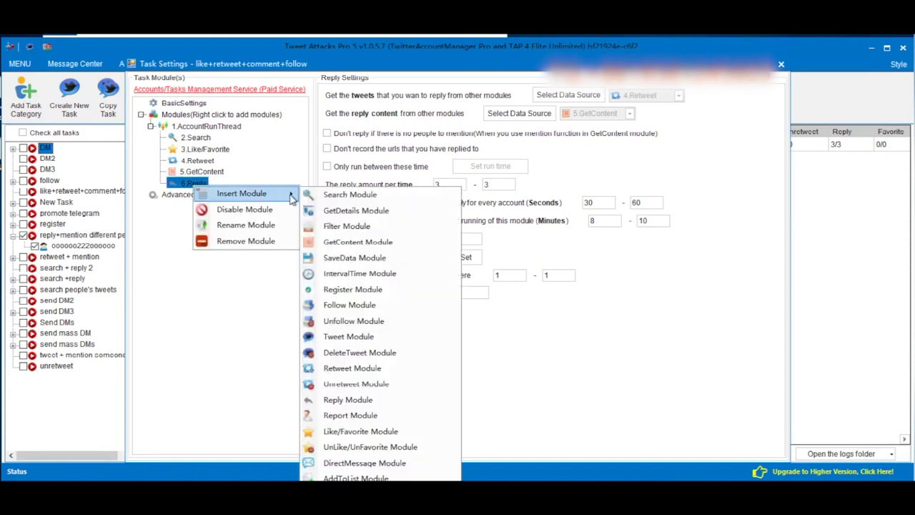
pyautogui.click(361, 197)
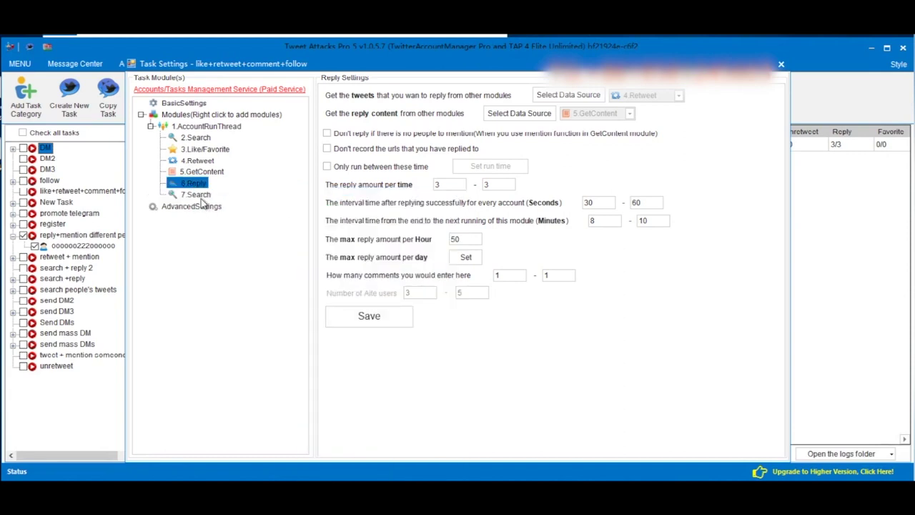
pyautogui.click(197, 195)
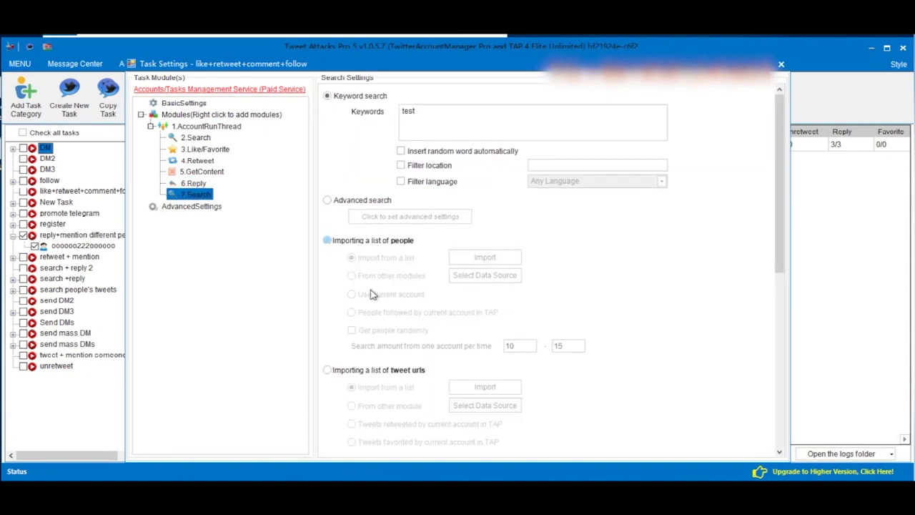
# Have the new Search module import its tweet urls from another module, using 6.Reply as the data source
pyautogui.click(389, 371)
pyautogui.scroll(-1, 389, 375)
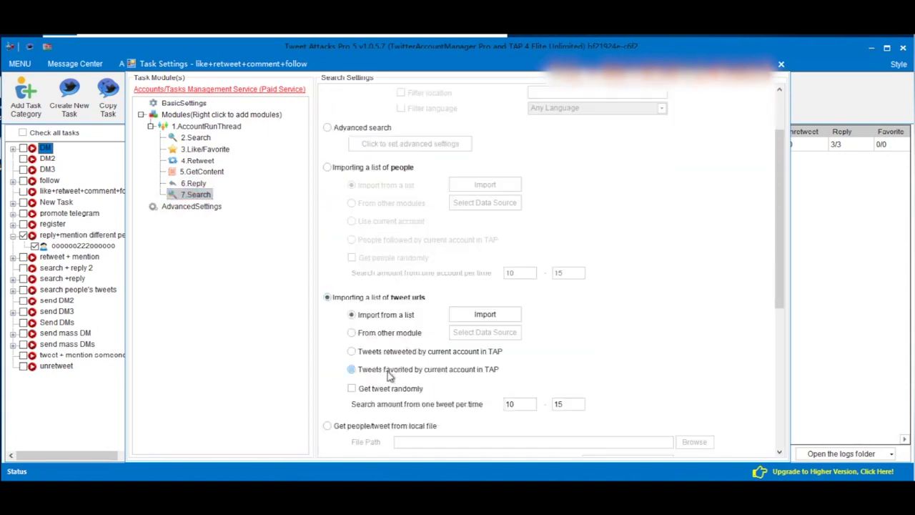
pyautogui.click(412, 334)
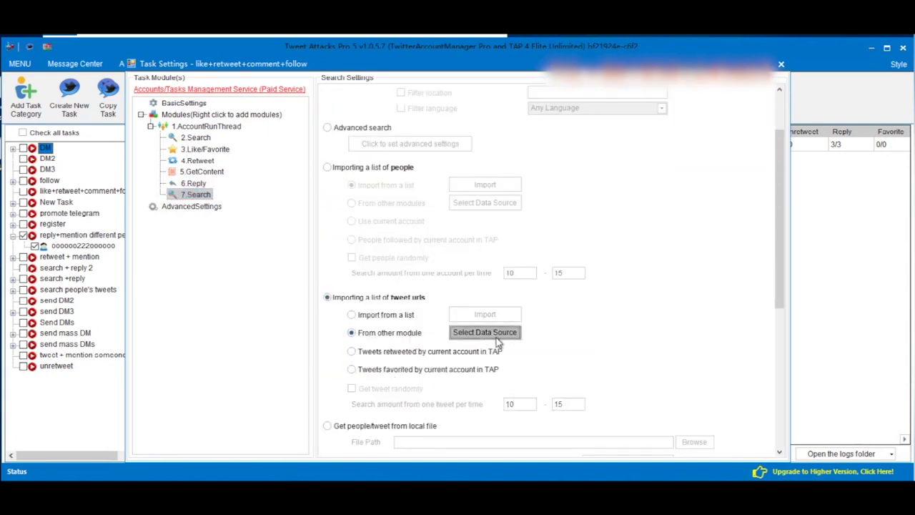
pyautogui.click(497, 335)
pyautogui.click(472, 199)
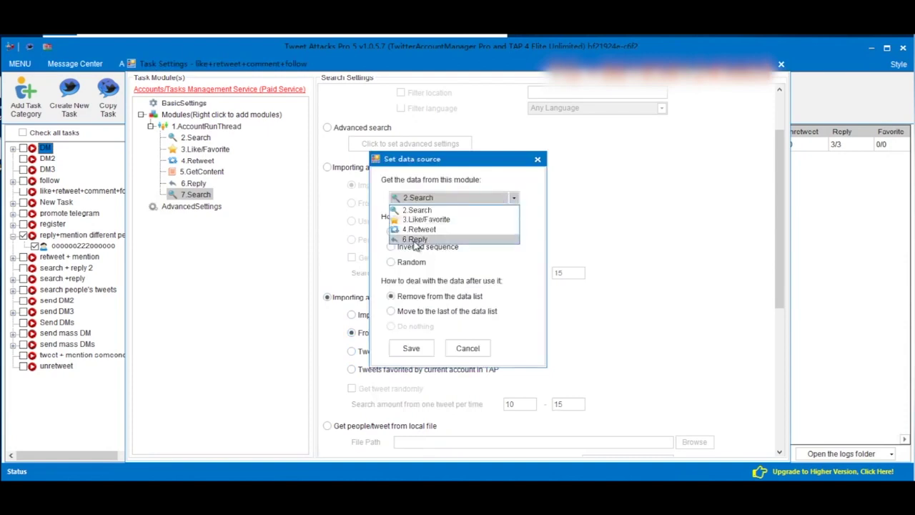
pyautogui.click(418, 240)
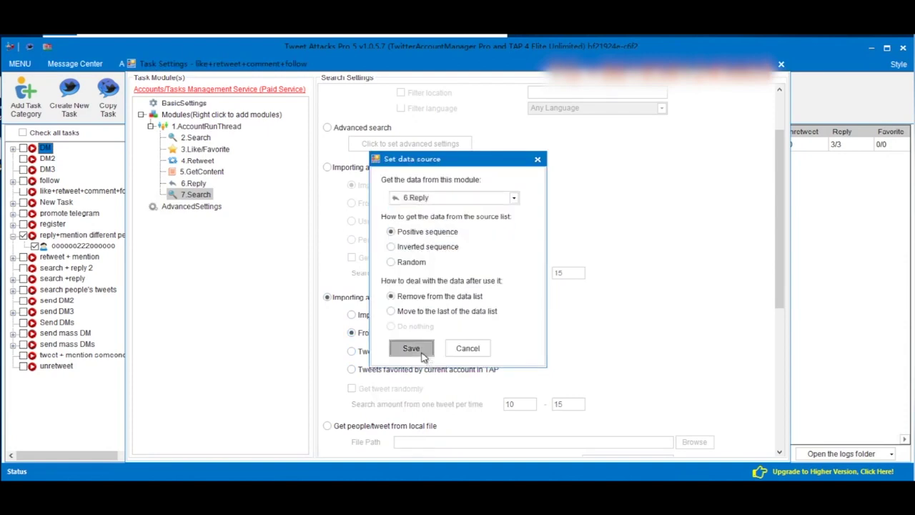
pyautogui.click(422, 352)
# Set the new Search module's people result to get the author of tweets and save its settings
pyautogui.scroll(-3, 422, 358)
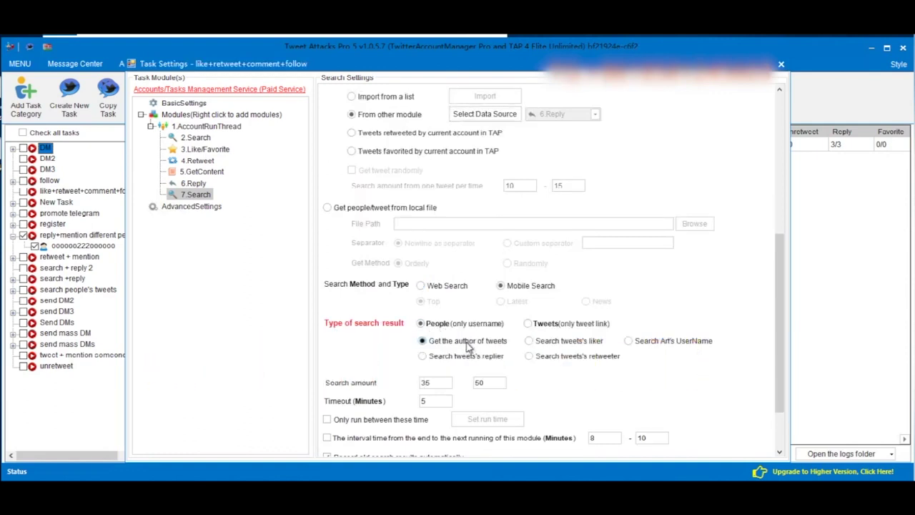
pyautogui.click(627, 342)
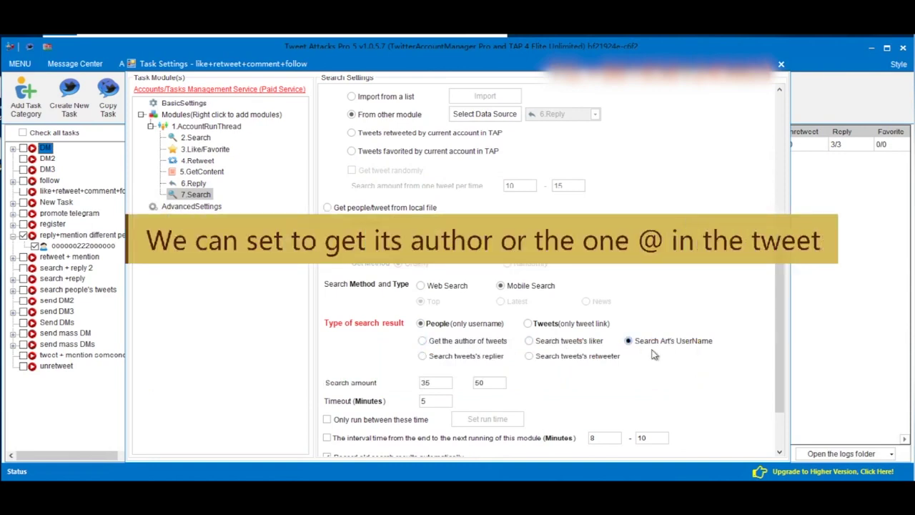
pyautogui.click(422, 341)
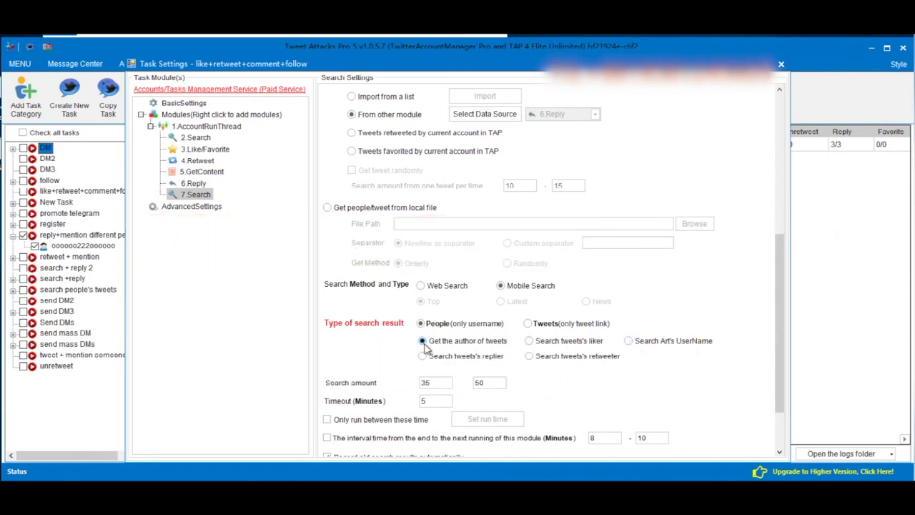
pyautogui.scroll(-3, 408, 389)
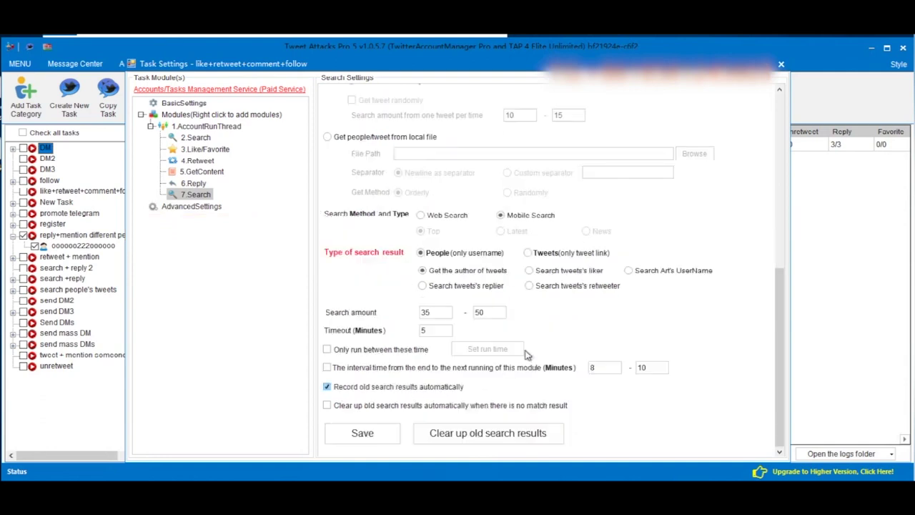
pyautogui.click(370, 441)
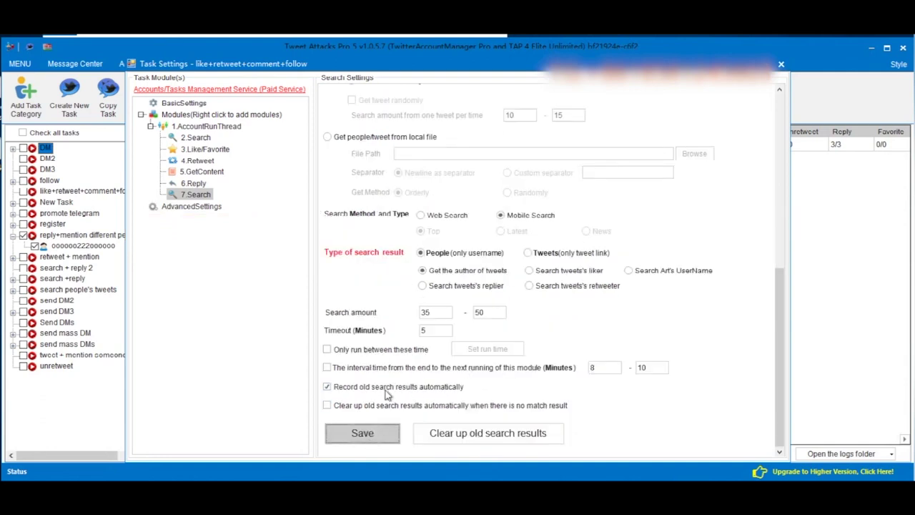
pyautogui.click(645, 275)
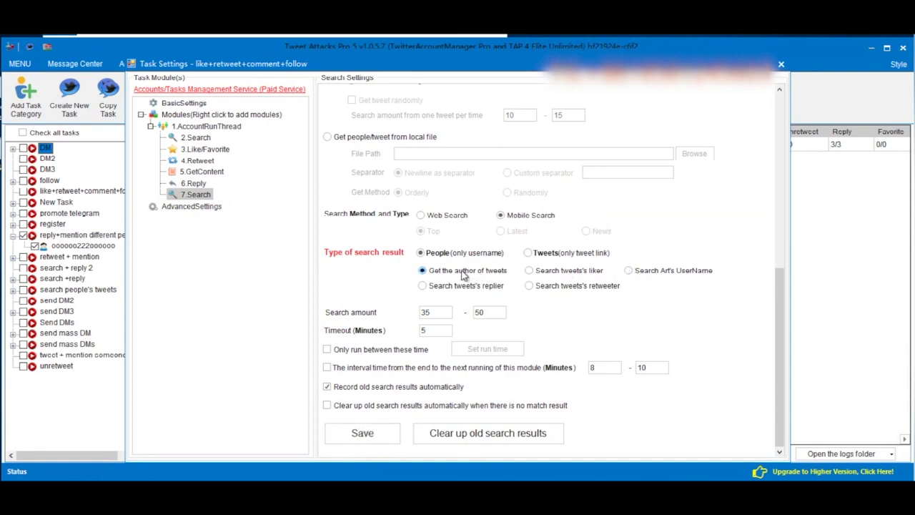
pyautogui.click(361, 433)
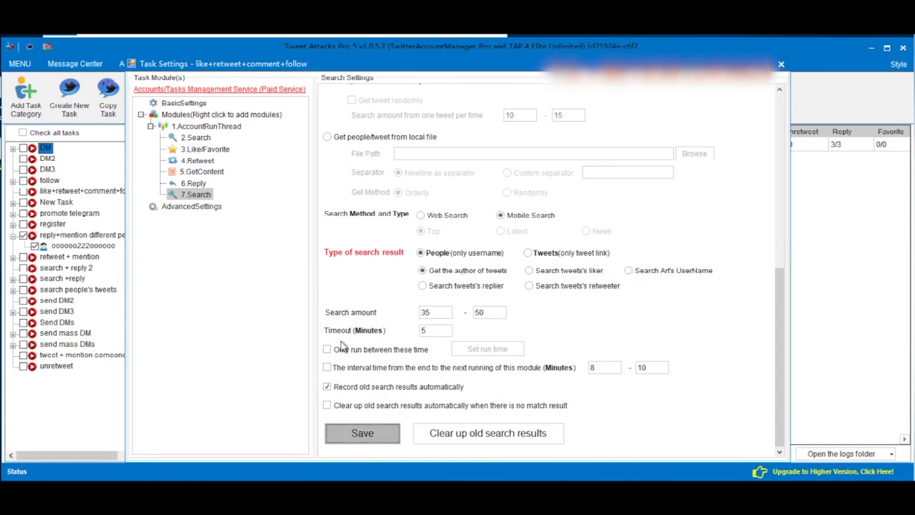
# Insert a Follow module beneath the second Search module and open its settings
pyautogui.rightClick(197, 197)
pyautogui.moveTo(283, 201)
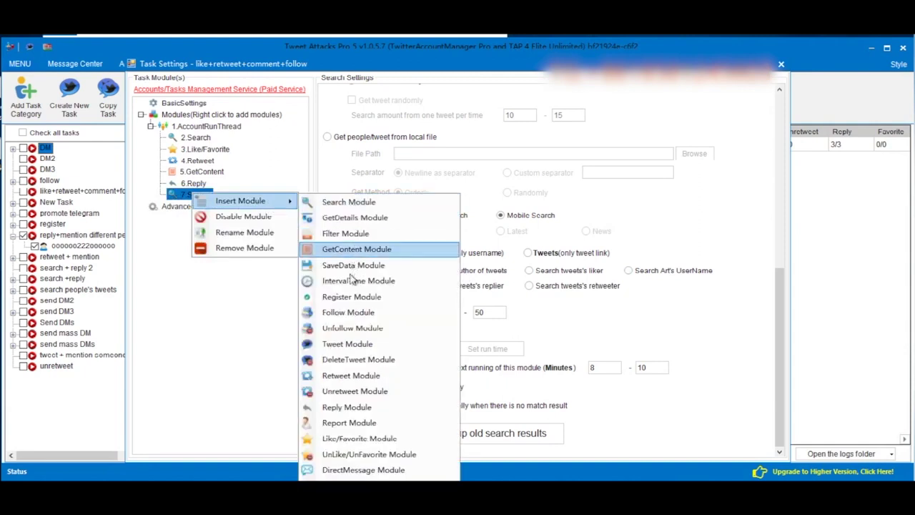
pyautogui.click(346, 313)
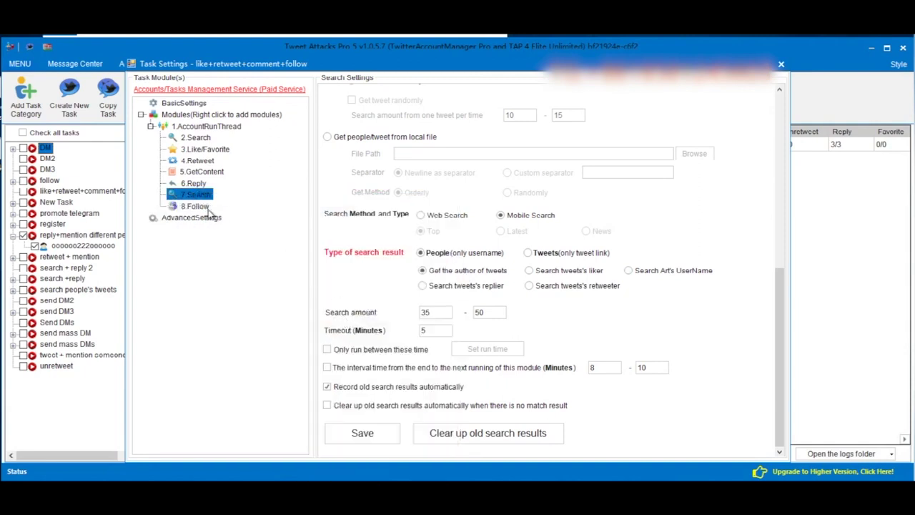
pyautogui.click(197, 206)
# Set 7.Search as the data source for the people to follow in the Follow module
pyautogui.click(578, 96)
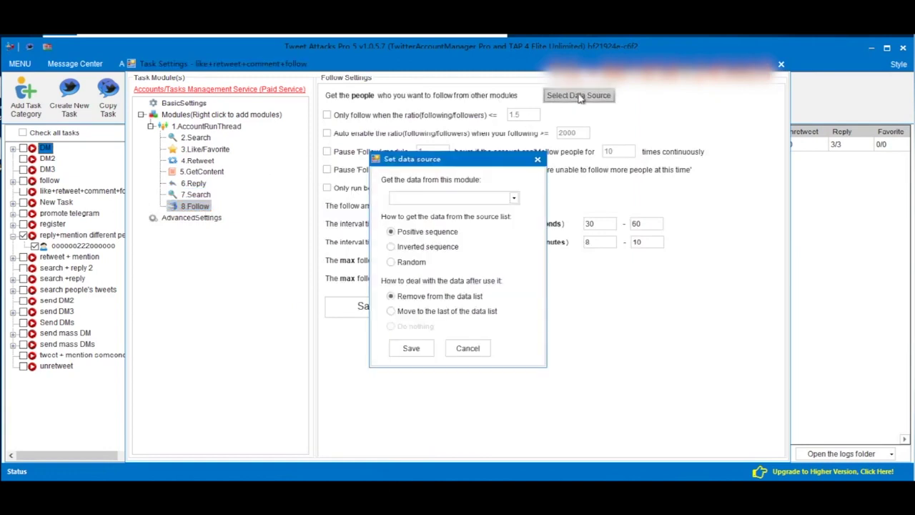
pyautogui.click(465, 199)
pyautogui.click(429, 209)
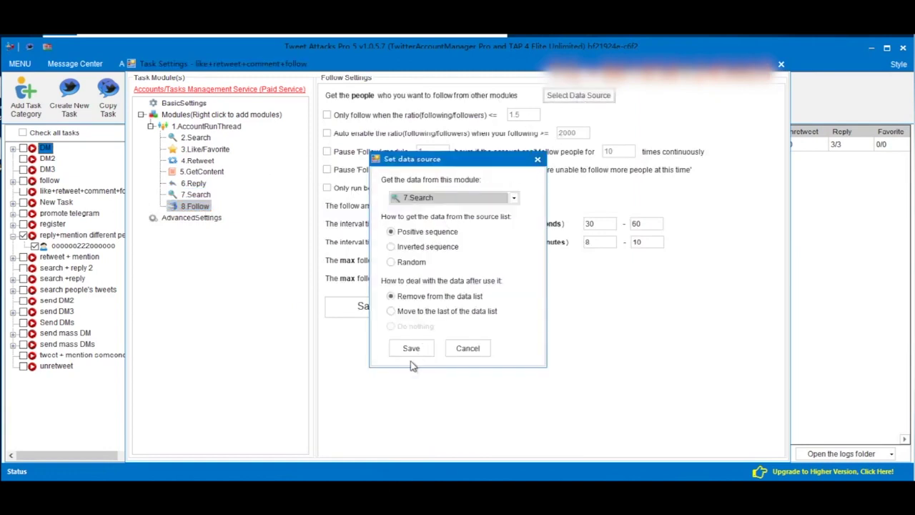
pyautogui.click(412, 350)
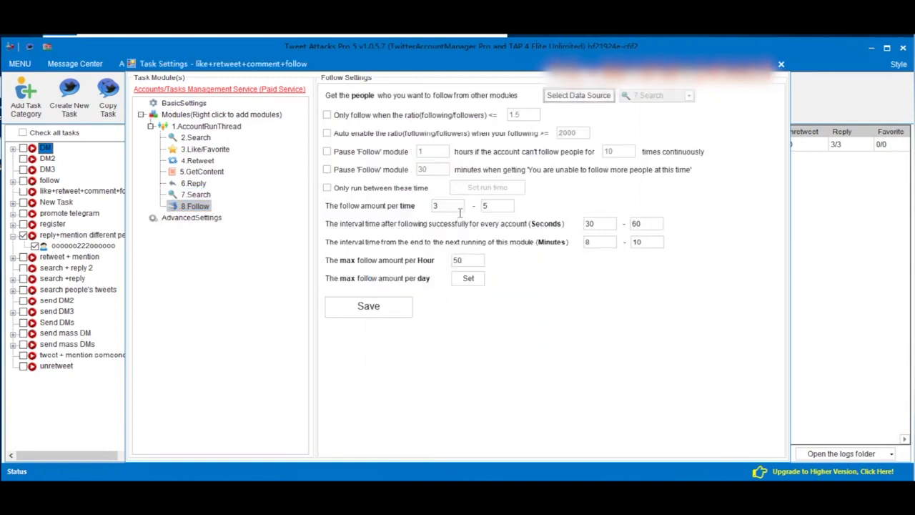
# Set the Follow module's follow amount per time to 10 - 10 and save its settings
pyautogui.doubleClick(434, 207)
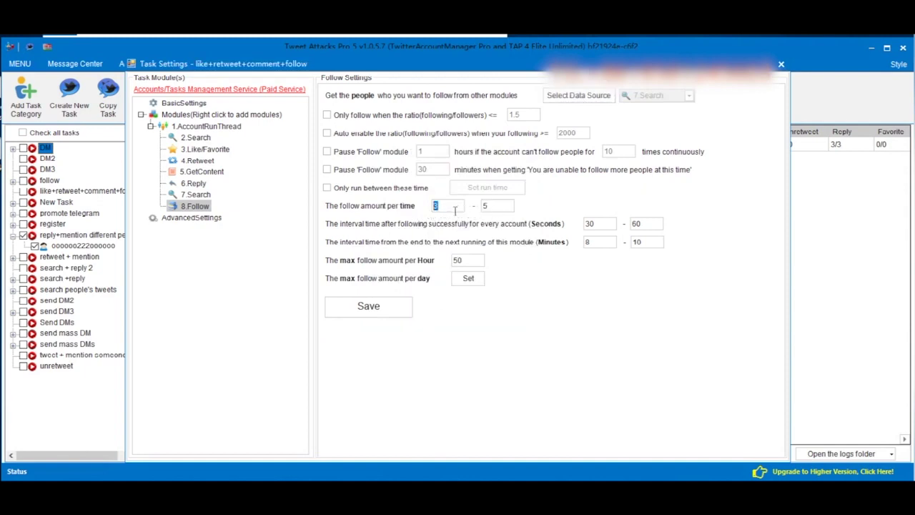
pyautogui.write('10')
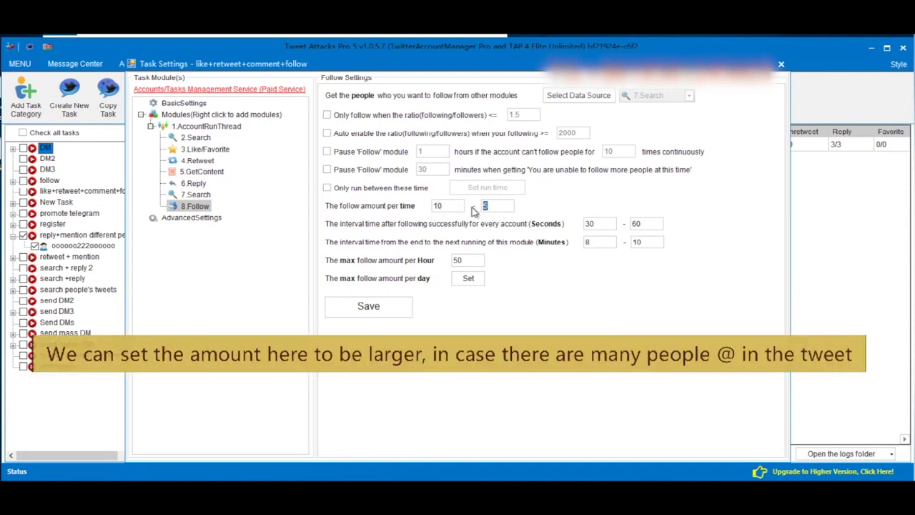
pyautogui.write('10')
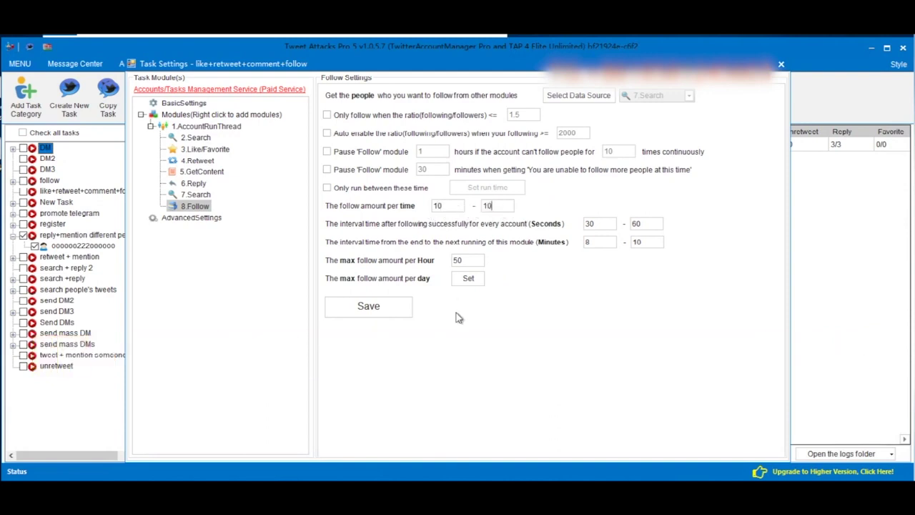
pyautogui.click(399, 308)
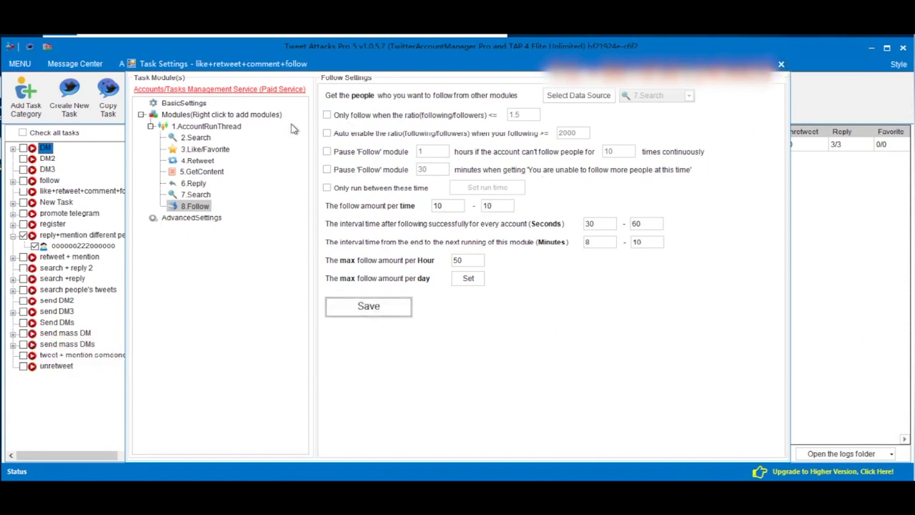
# Review the task's modules from 1.AccountRunThread to 8.Follow, then save the Follow settings and close the task settings
pyautogui.click(226, 127)
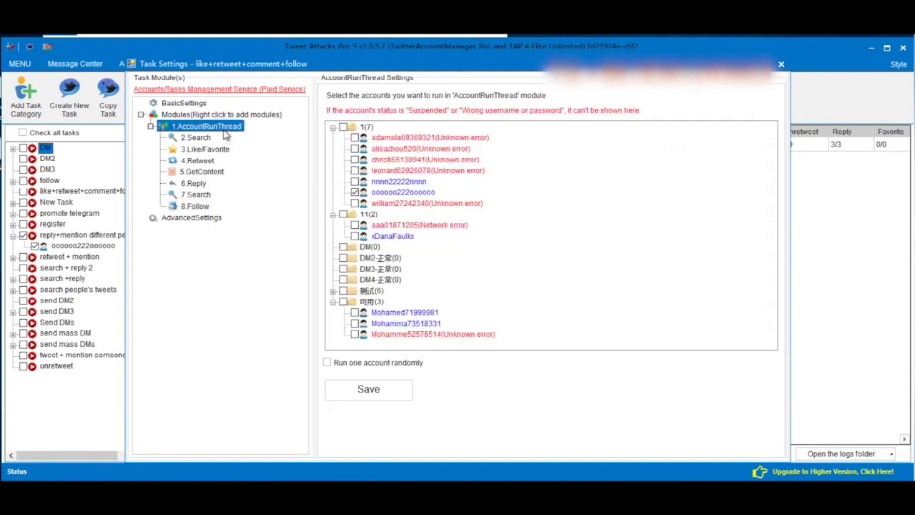
pyautogui.click(199, 140)
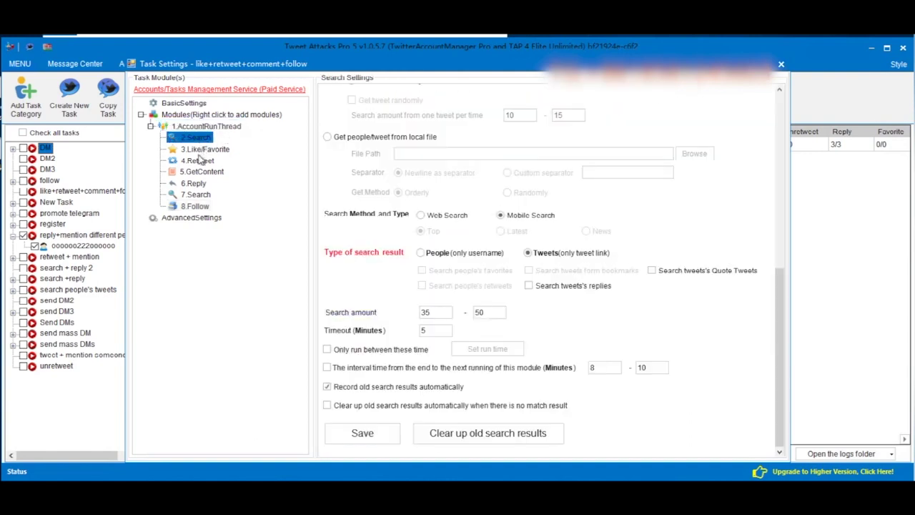
pyautogui.click(201, 151)
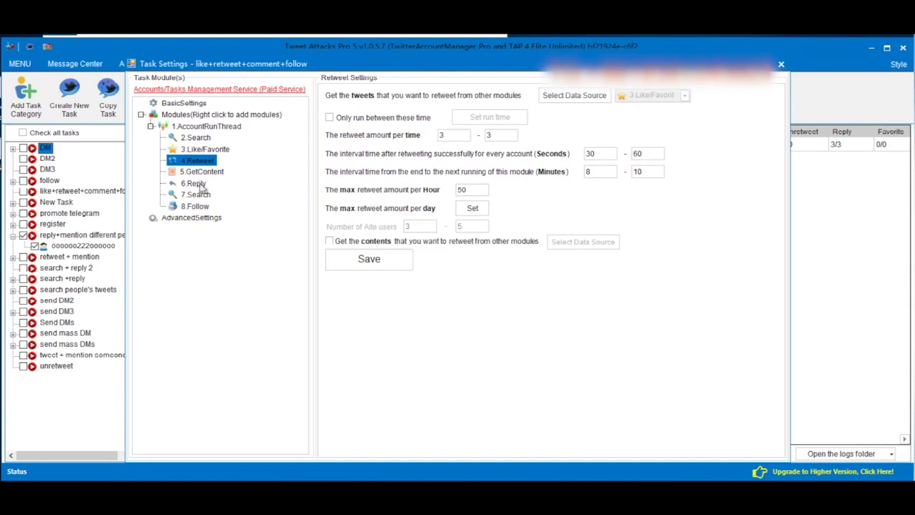
pyautogui.click(195, 183)
pyautogui.click(198, 195)
pyautogui.click(200, 207)
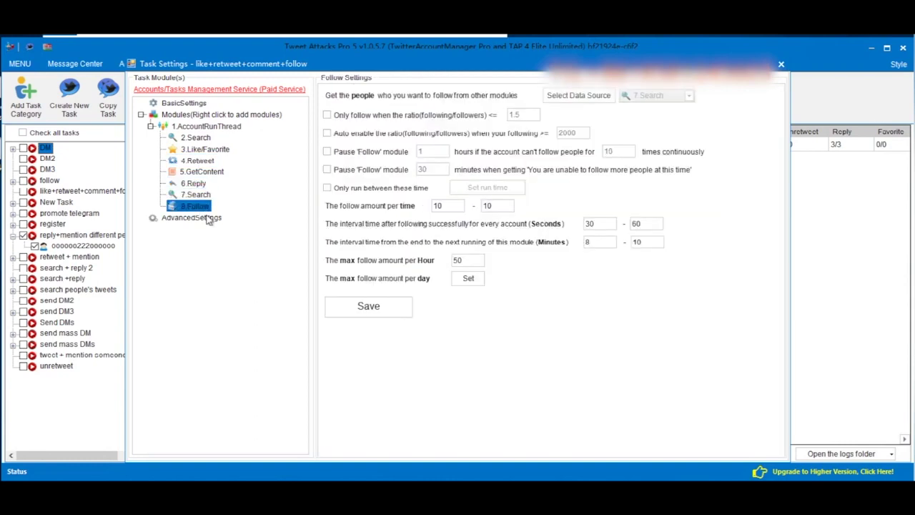
pyautogui.click(385, 312)
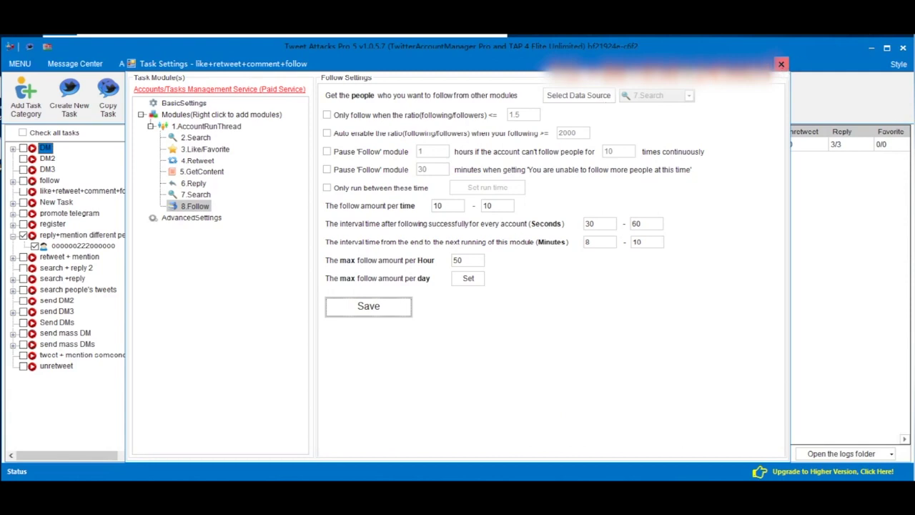
pyautogui.click(780, 64)
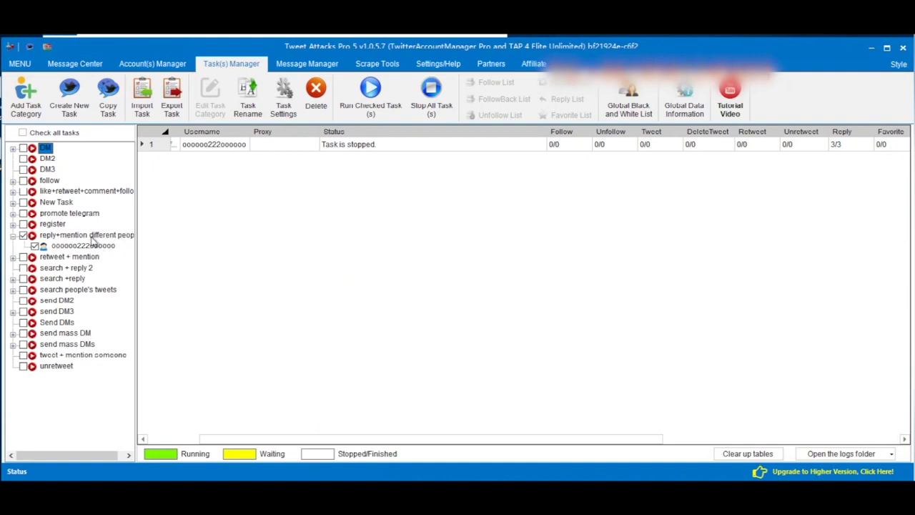
# Uncheck the reply+mention different people task and check the like+retweet+comment+follow task together with its account
pyautogui.click(23, 235)
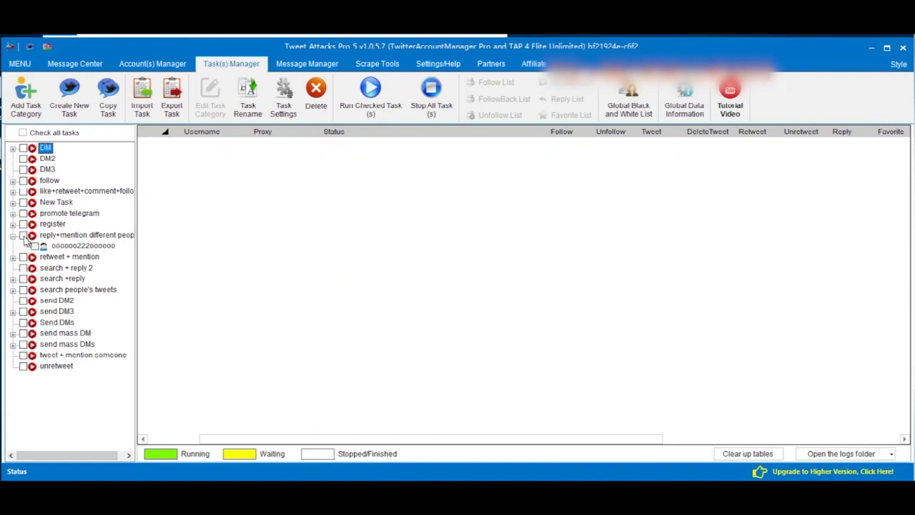
pyautogui.click(72, 192)
pyautogui.click(13, 192)
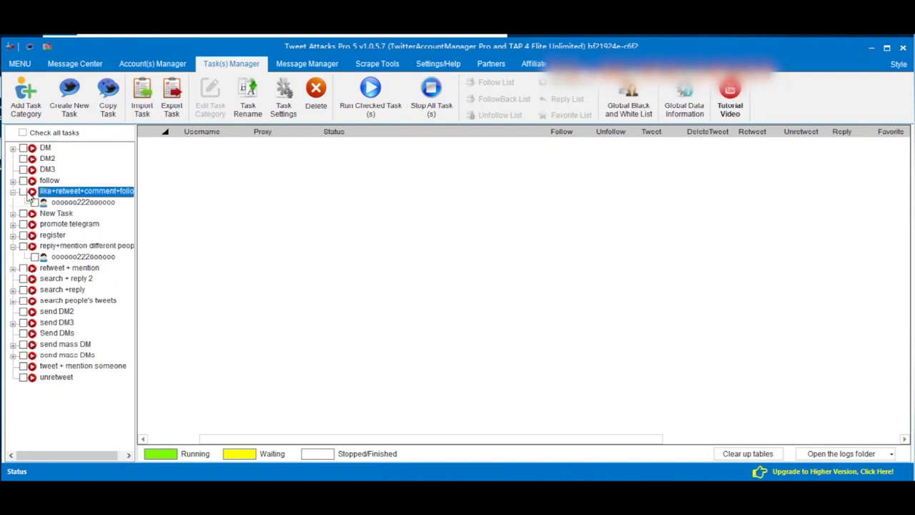
pyautogui.click(25, 193)
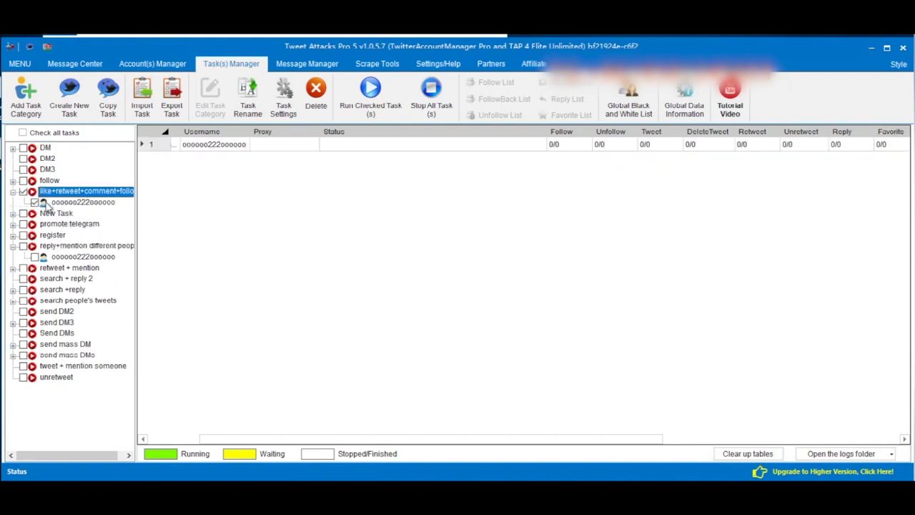
pyautogui.click(100, 204)
pyautogui.moveTo(395, 444); pyautogui.dragTo(340, 441)
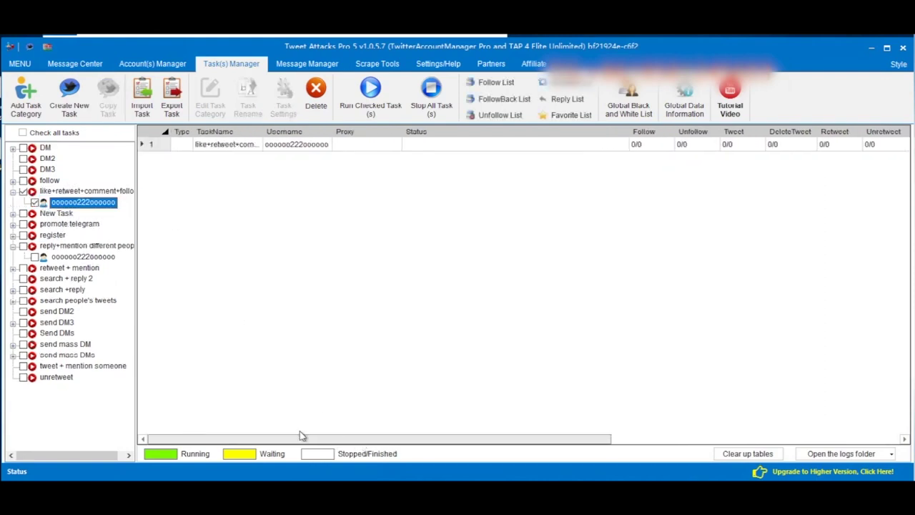
pyautogui.click(91, 191)
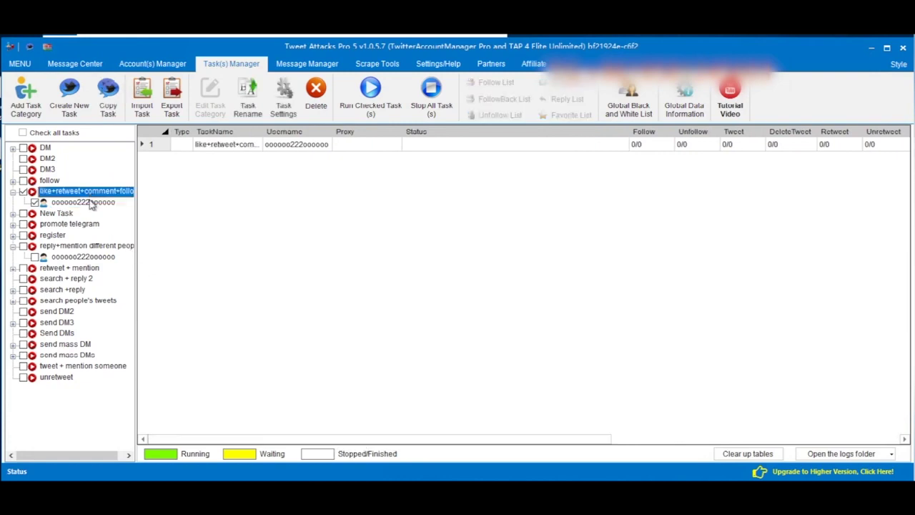
# Run the checked like+retweet+comment+follow task one time and check its status and action counts
pyautogui.click(371, 100)
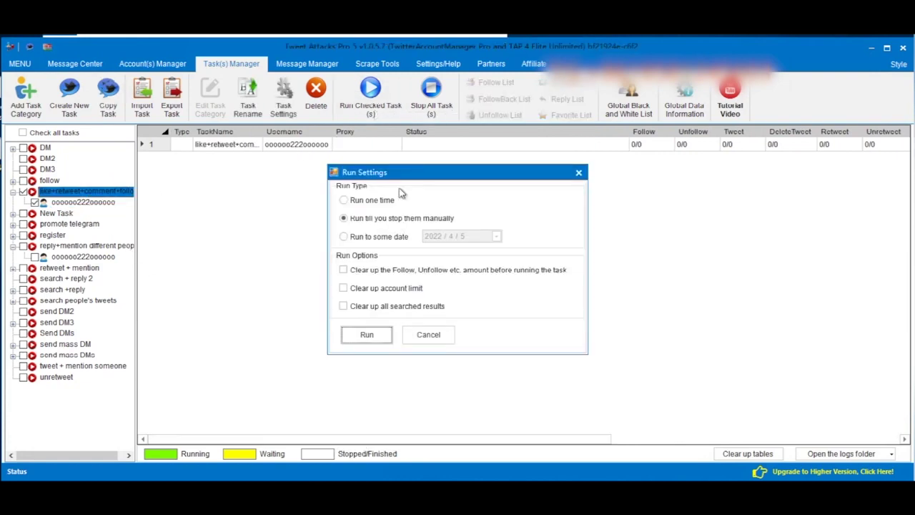
pyautogui.click(366, 201)
pyautogui.click(366, 334)
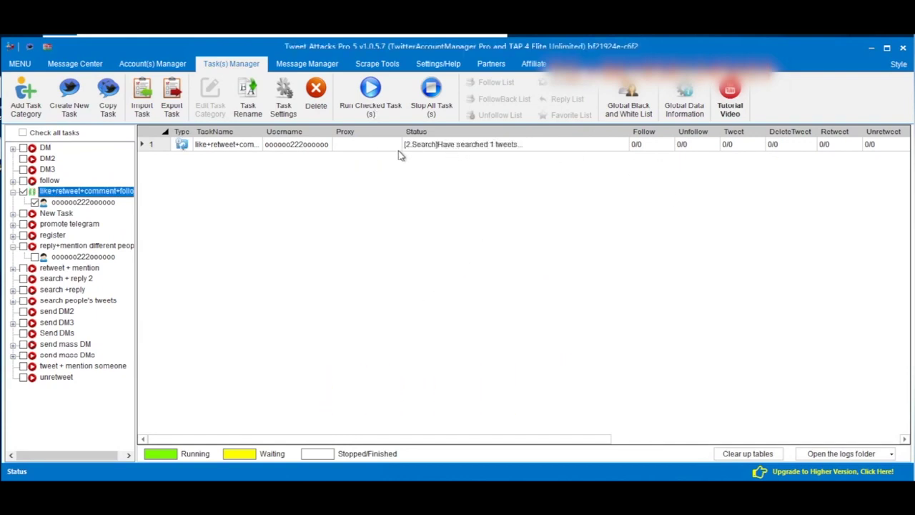
pyautogui.moveTo(483, 439); pyautogui.dragTo(551, 439)
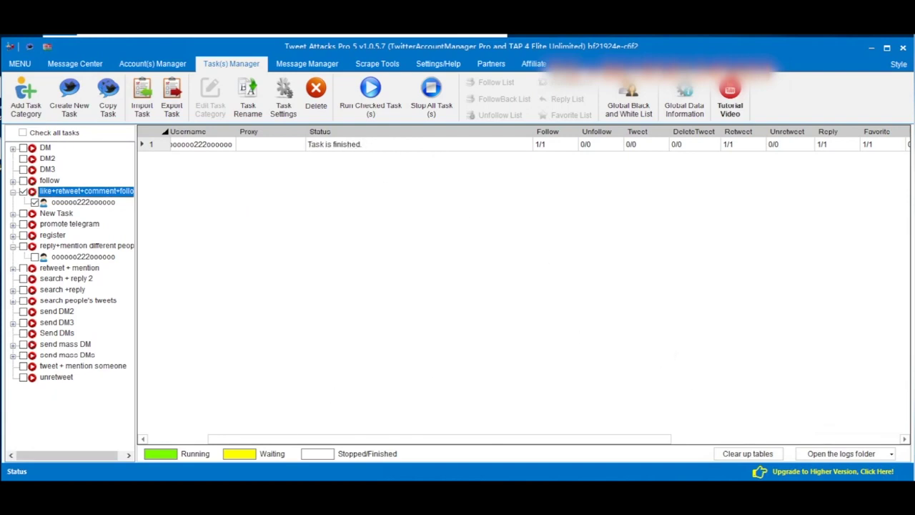
# Switch to Twitter in the browser, reload the giveaway tweet and open the tweets and replies of the account's own profile
pyautogui.click(72, 473)
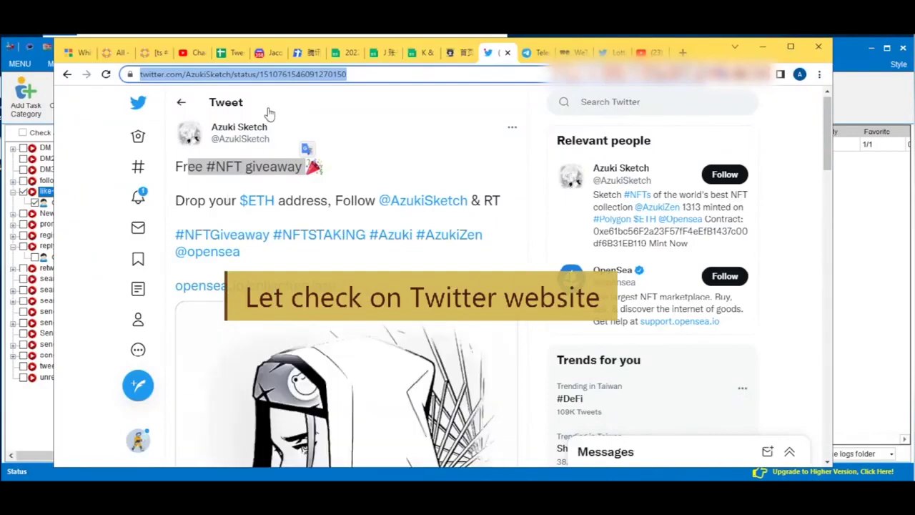
pyautogui.click(105, 75)
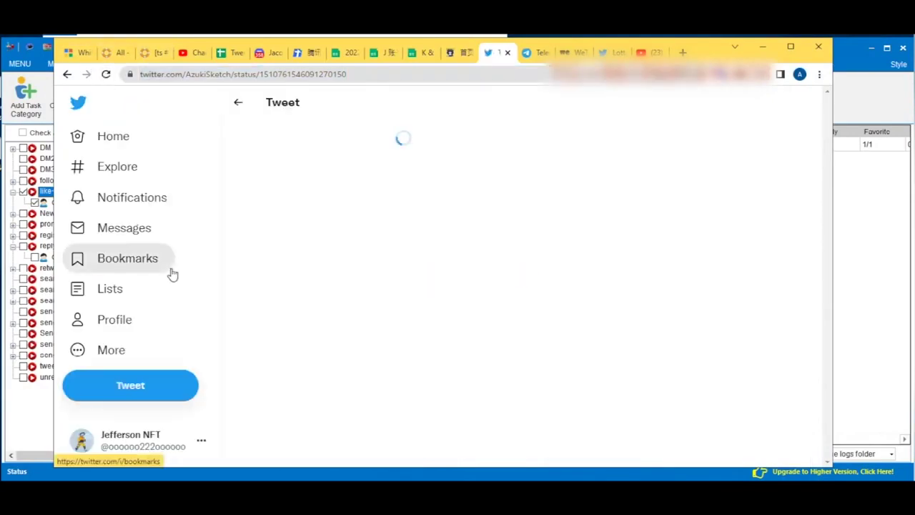
pyautogui.click(117, 327)
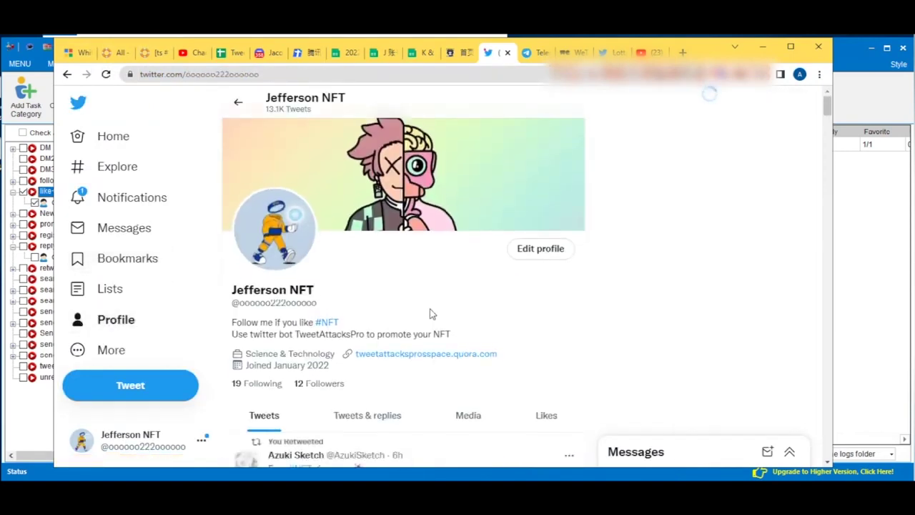
pyautogui.scroll(-2, 384, 300)
pyautogui.click(361, 296)
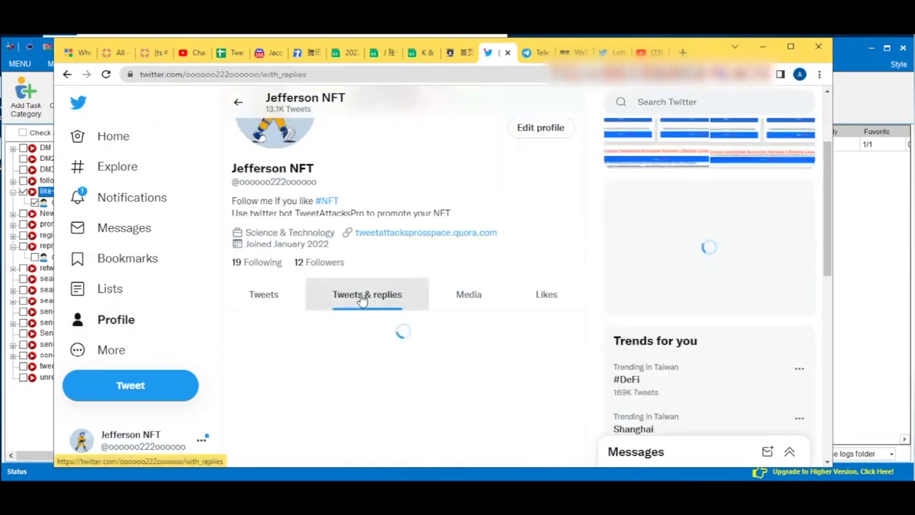
# Check the giveaway tweet's retweet and like marks, the account's reply beneath it and the follow status of its author
pyautogui.scroll(-1, 410, 293)
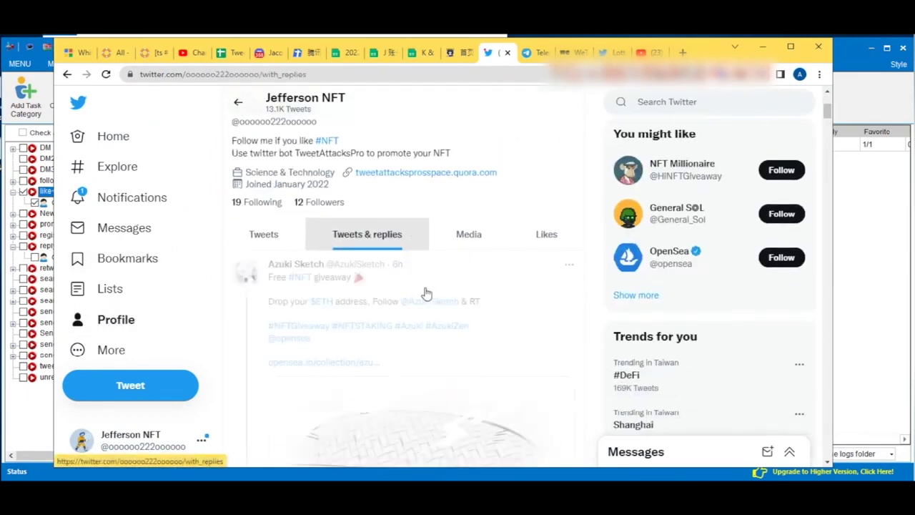
pyautogui.scroll(-2, 436, 289)
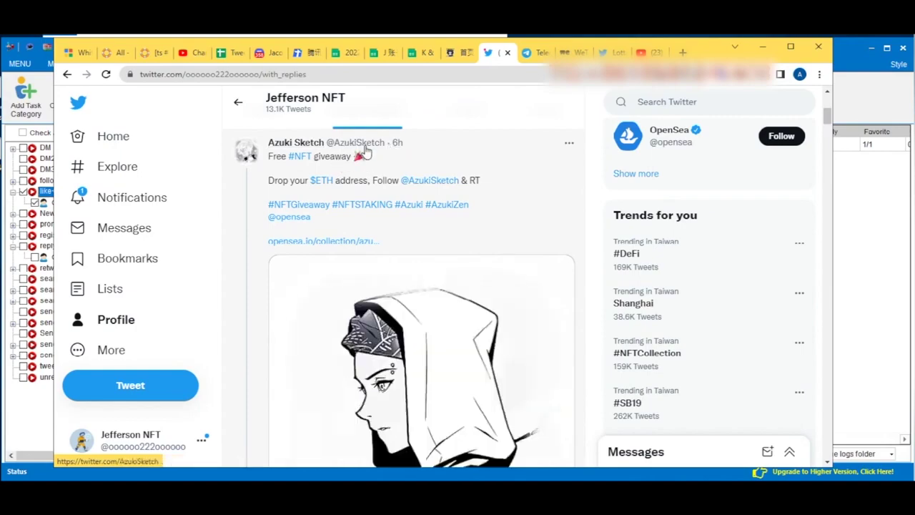
pyautogui.scroll(-5, 429, 179)
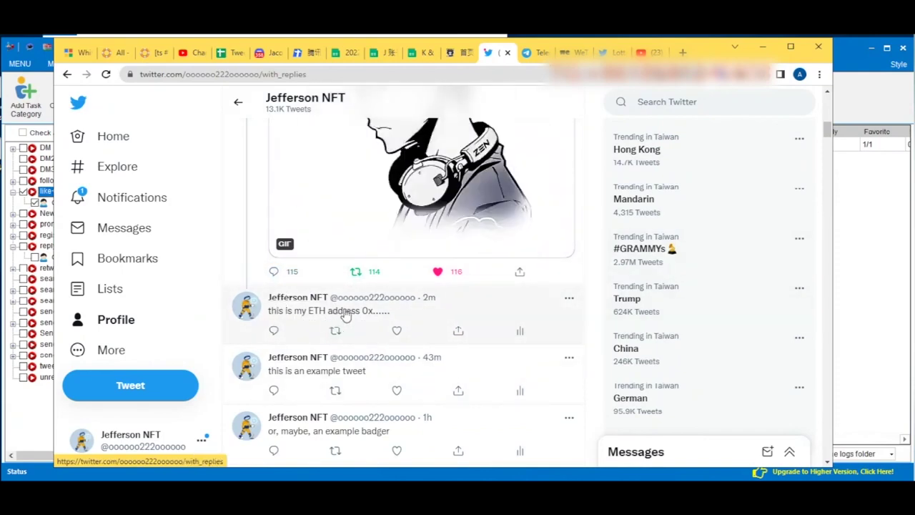
pyautogui.scroll(2, 381, 317)
pyautogui.scroll(5, 381, 317)
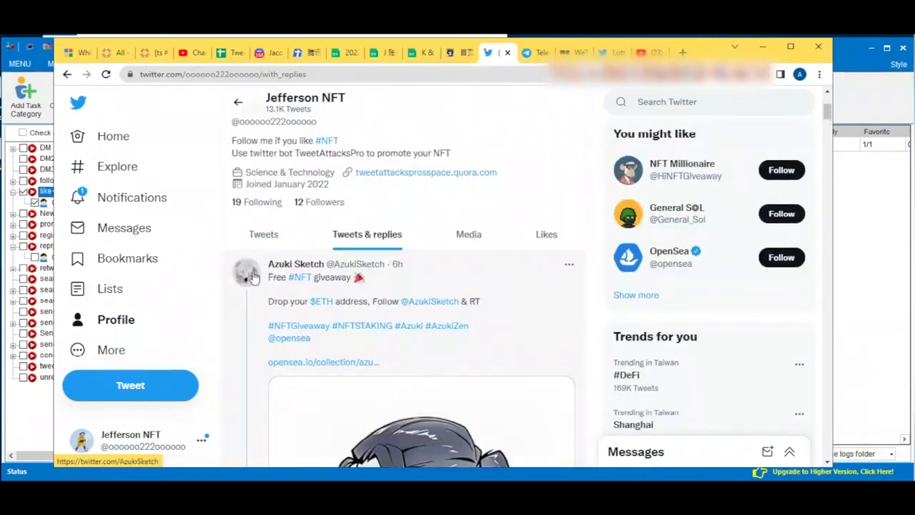
pyautogui.moveTo(253, 278)
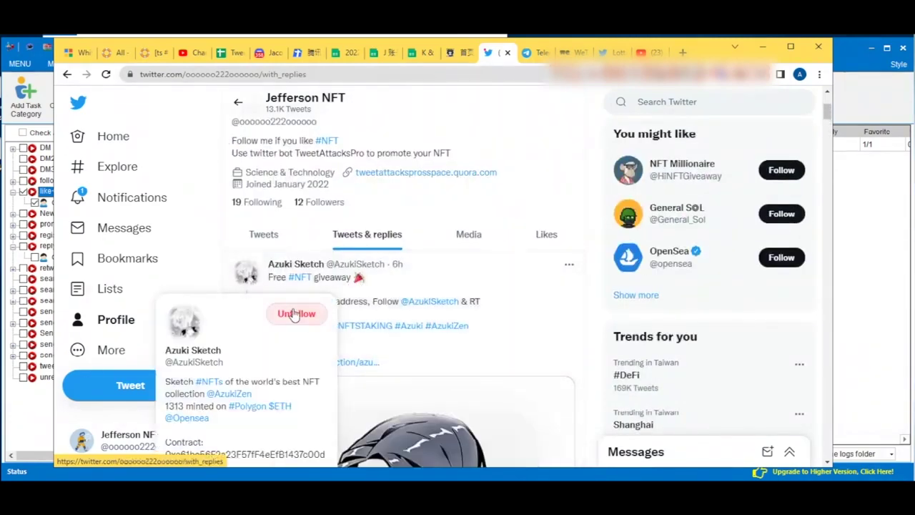